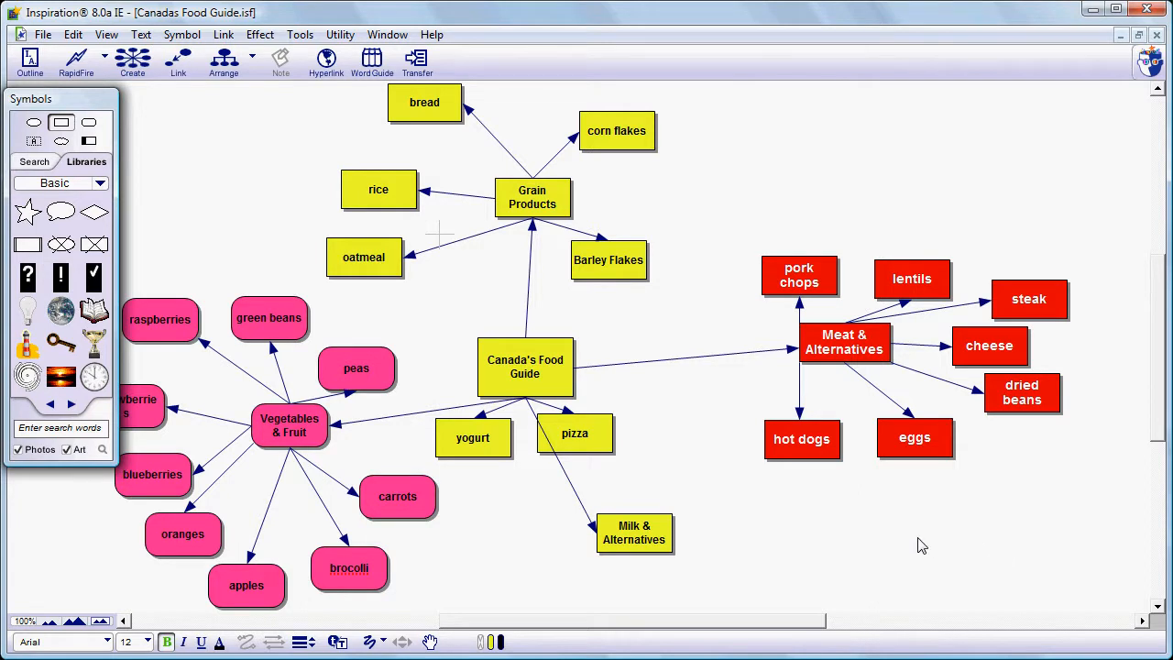
- Pan around the Canada's Food Guide concept map to examine its different branches
click(955, 622)
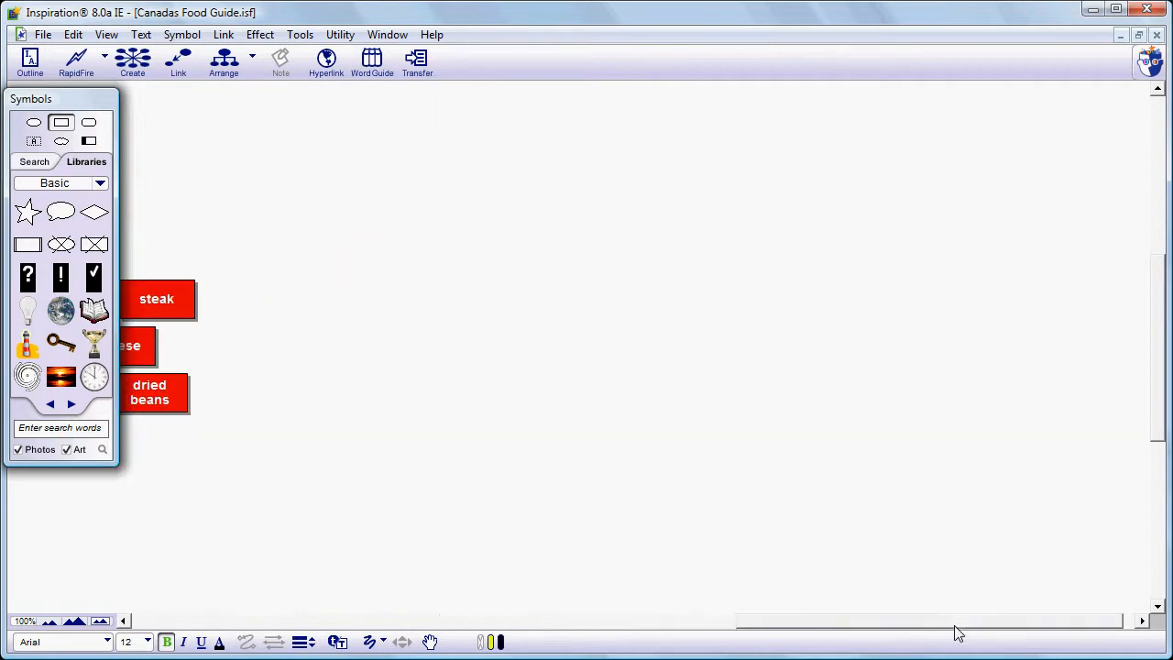
click(693, 623)
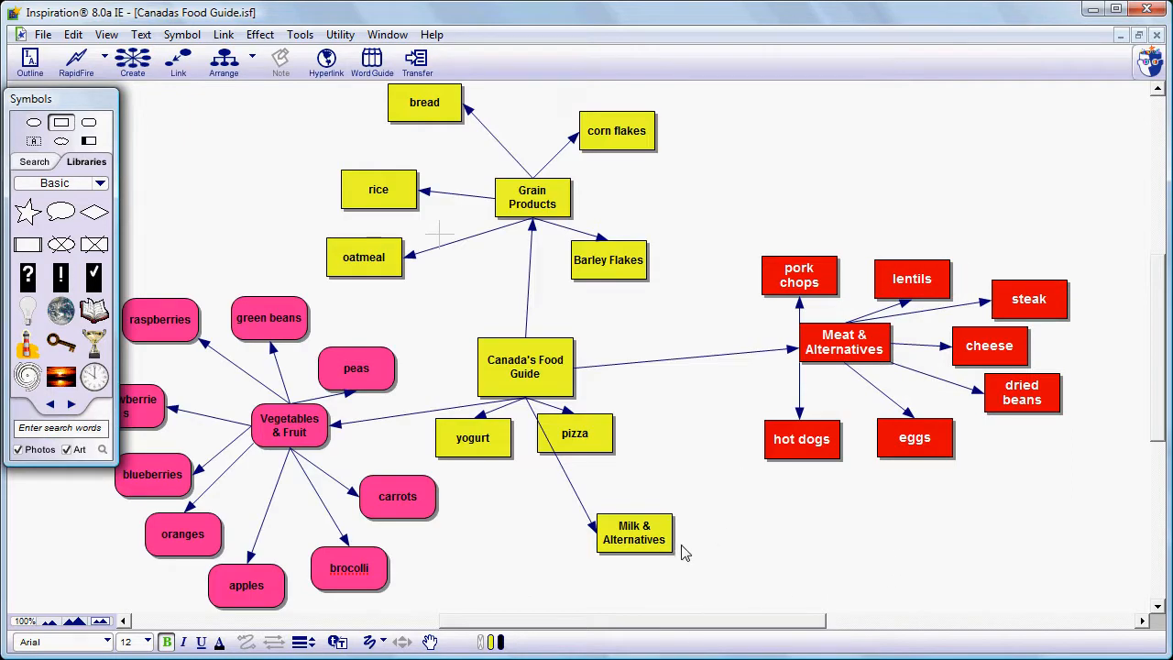
click(430, 642)
drag(434, 333, 560, 327)
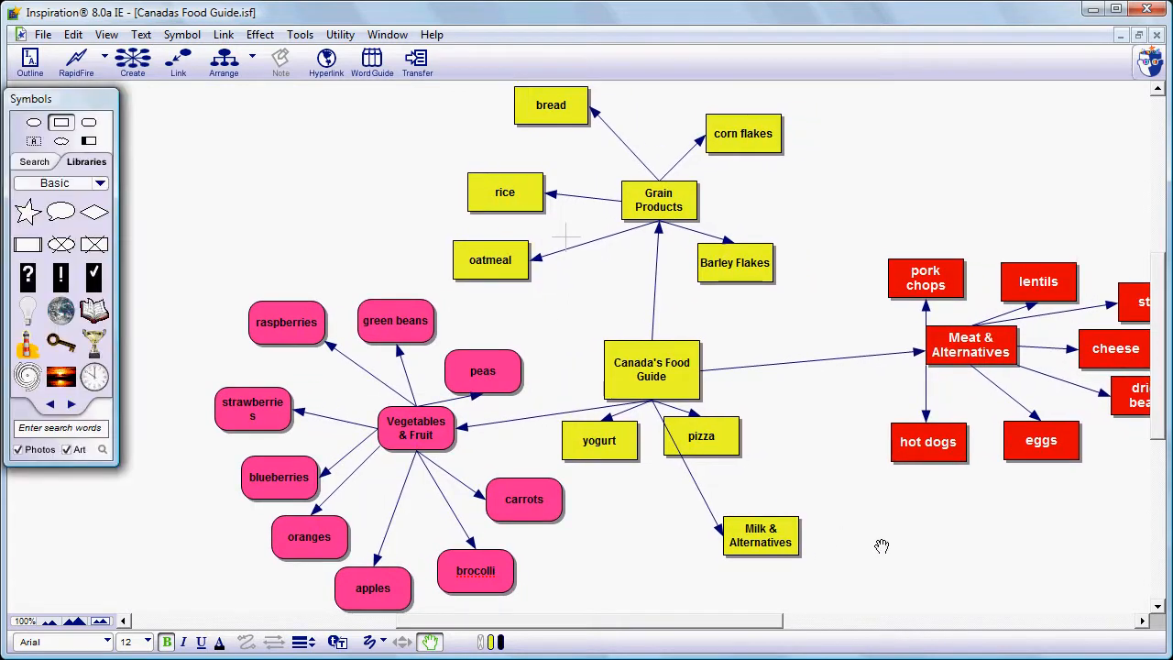
drag(908, 543, 713, 524)
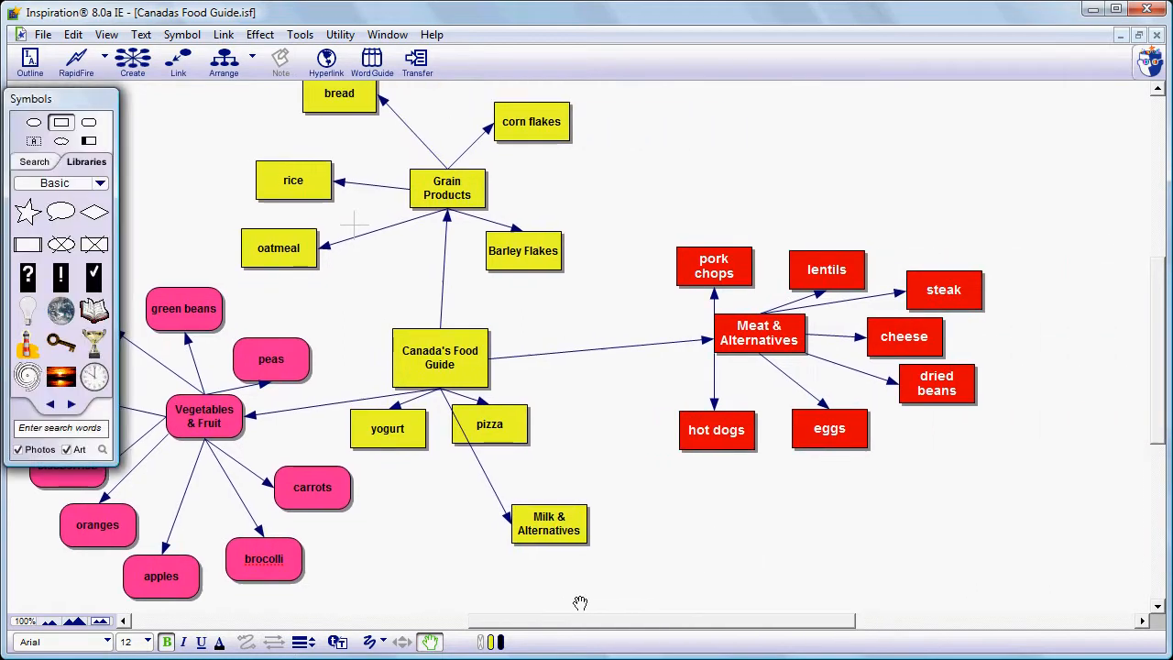
click(436, 644)
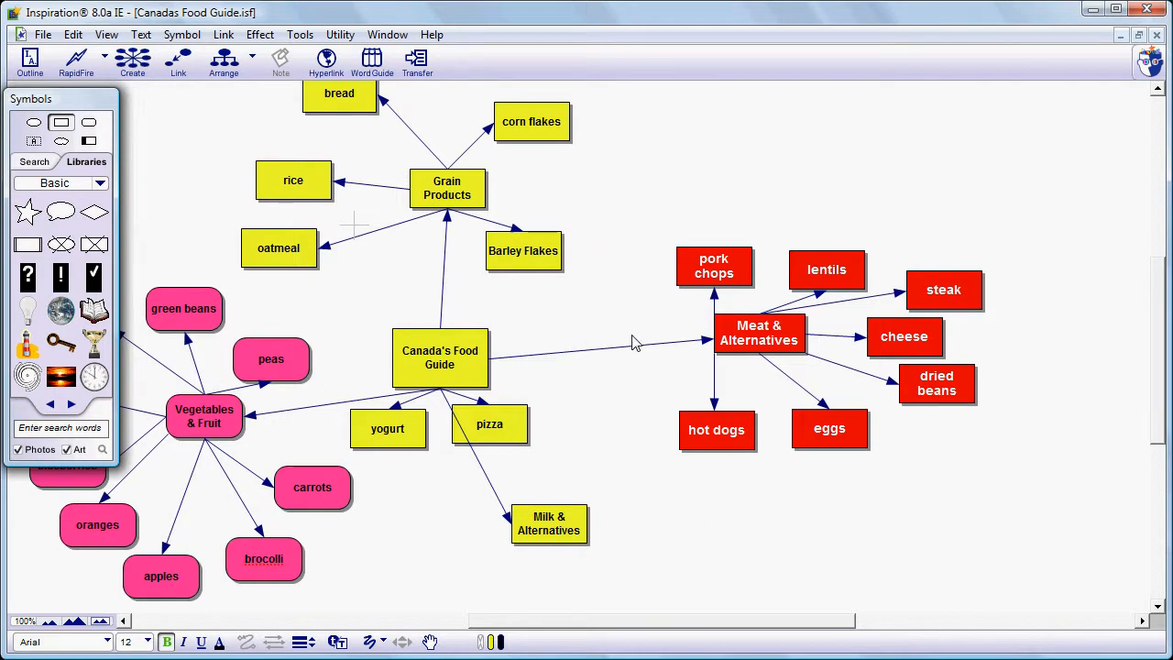
- Zoom in and out on the concept map to view the diagram at different sizes
click(53, 624)
click(74, 622)
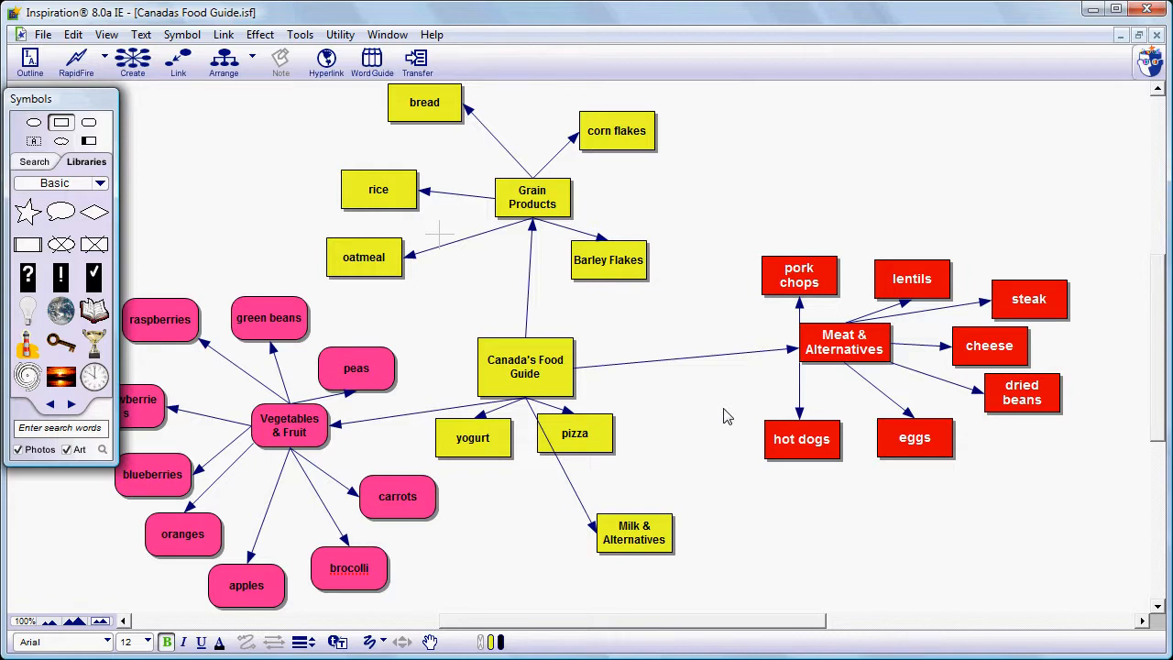
scroll(727, 417, down, 1)
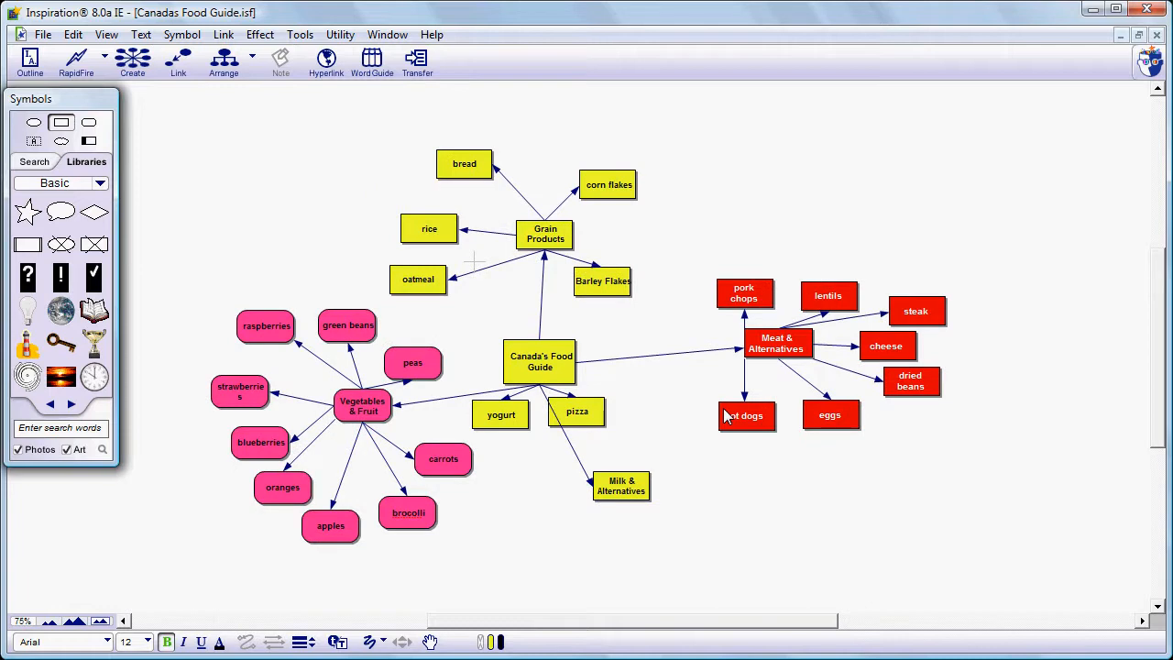
scroll(724, 416, up, 1)
scroll(724, 416, up, 1)
click(430, 641)
drag(756, 429, 490, 413)
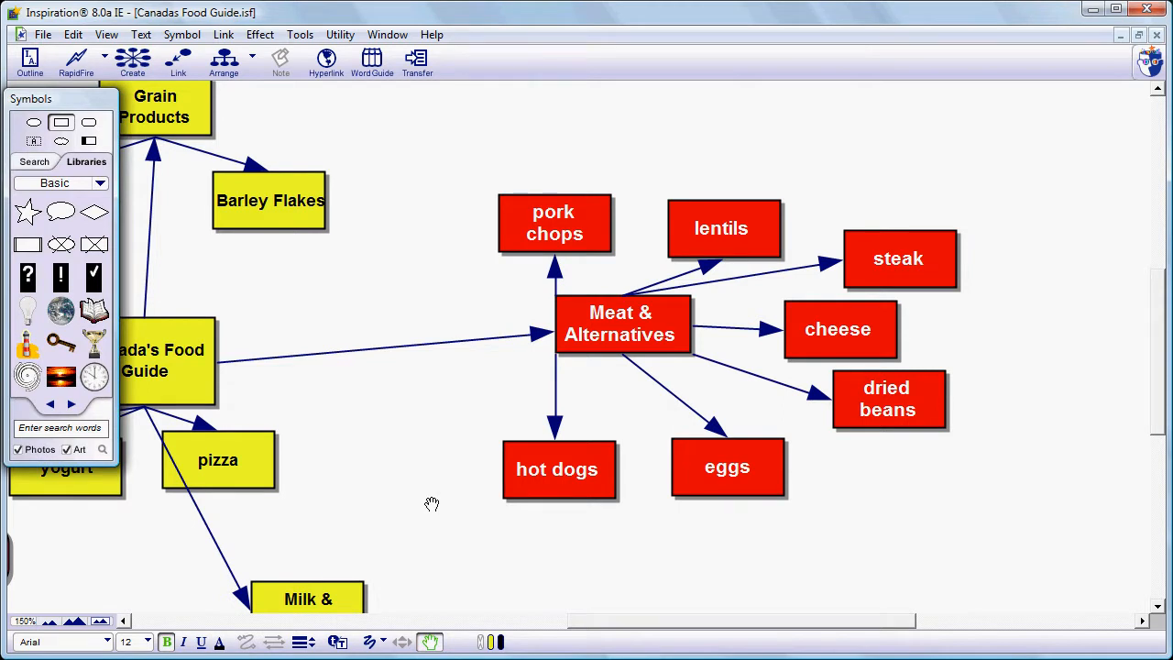
scroll(432, 504, down, 1)
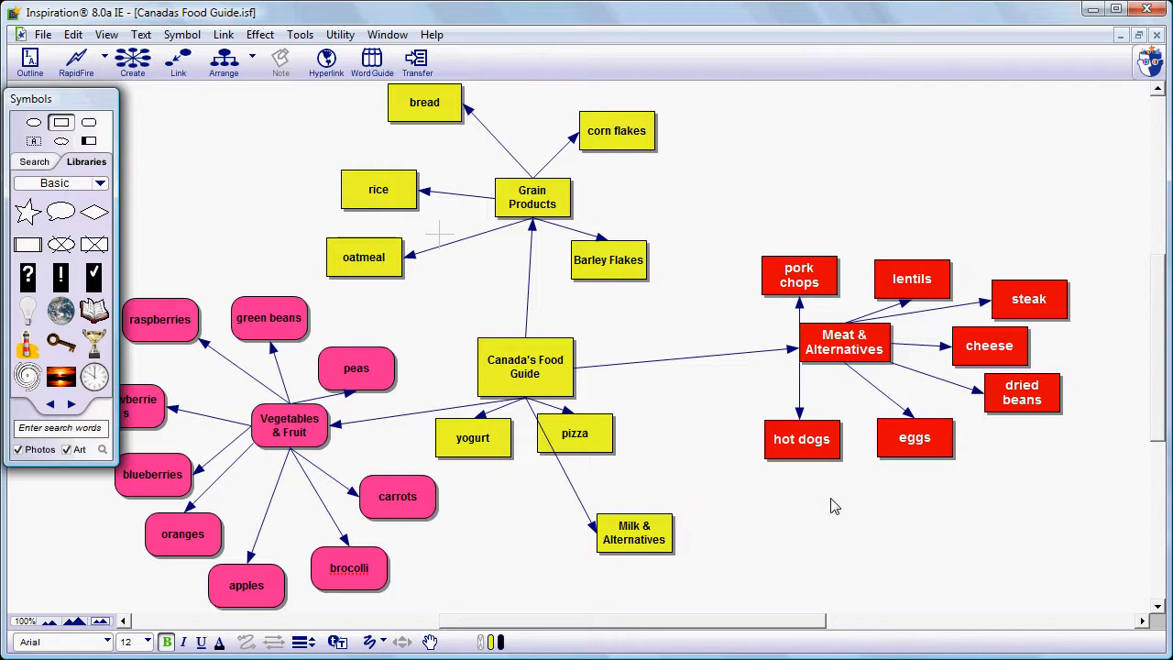
- Search the symbol library for hot dog and replace the hot dogs symbol with the first hot dog picture
click(794, 458)
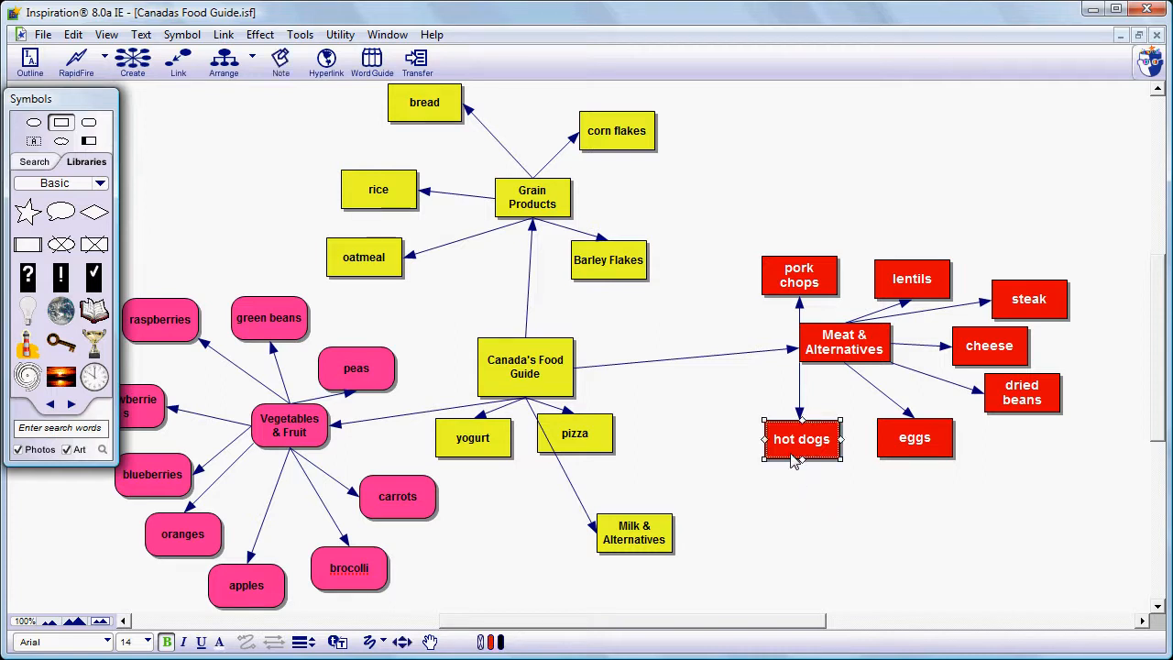
click(105, 426)
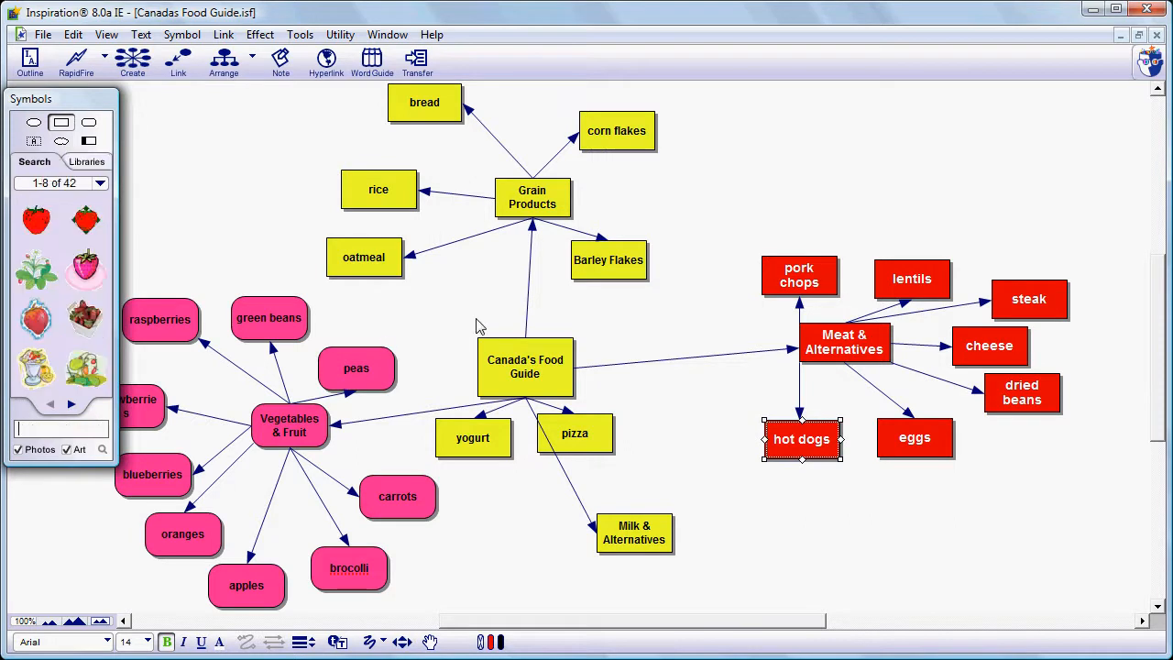
text(hot dog)
key(Return)
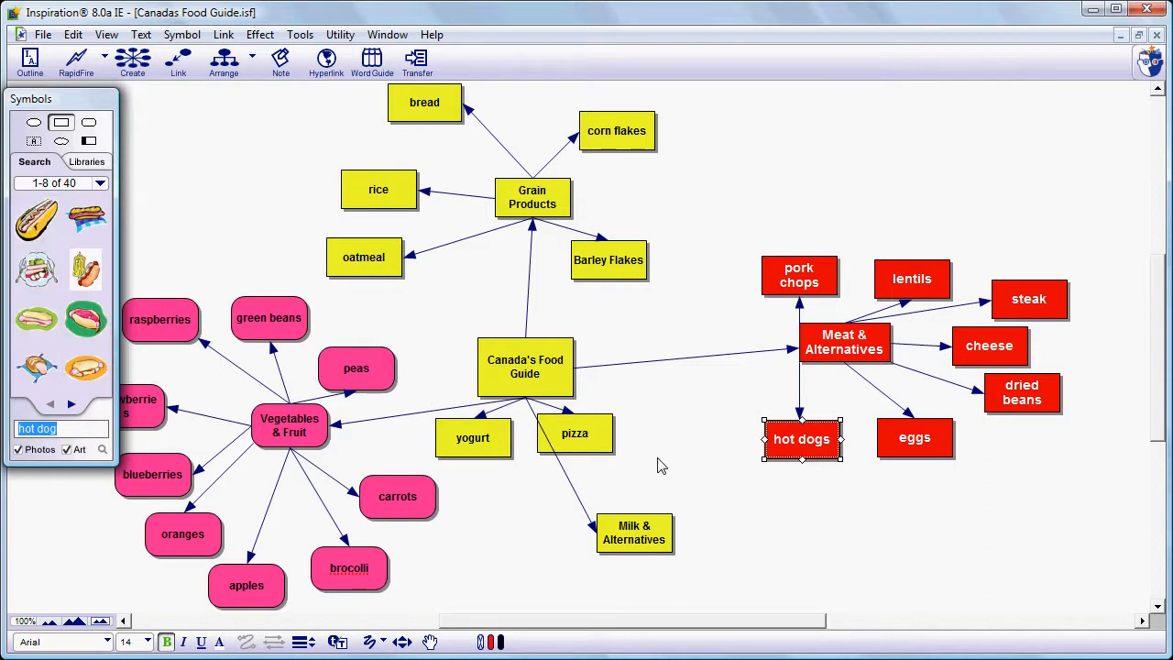
click(793, 458)
click(38, 226)
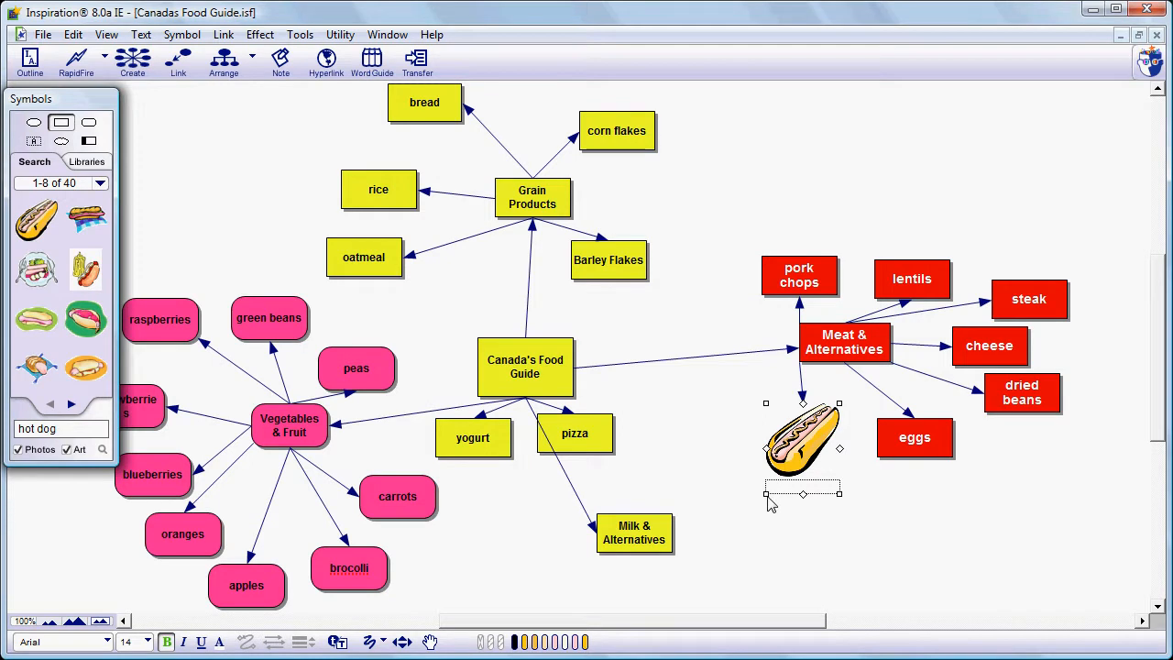
drag(767, 494, 770, 491)
click(869, 536)
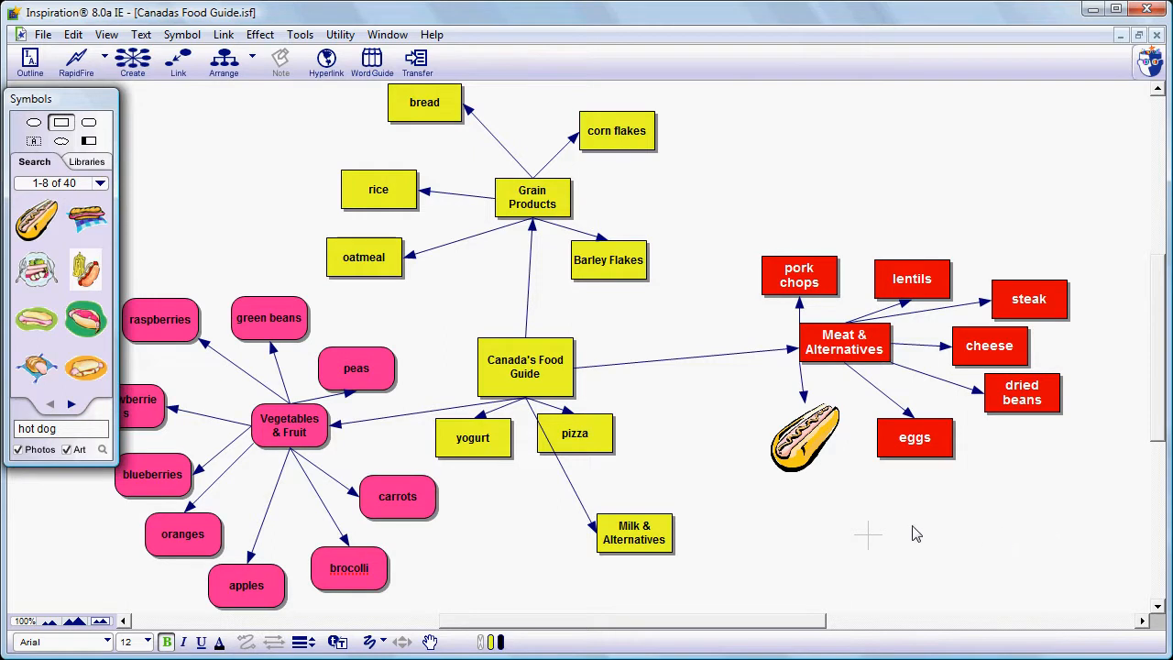
- Select the hot dogs picture together with the Meat & Alternatives symbols and set their text colour to black
click(814, 448)
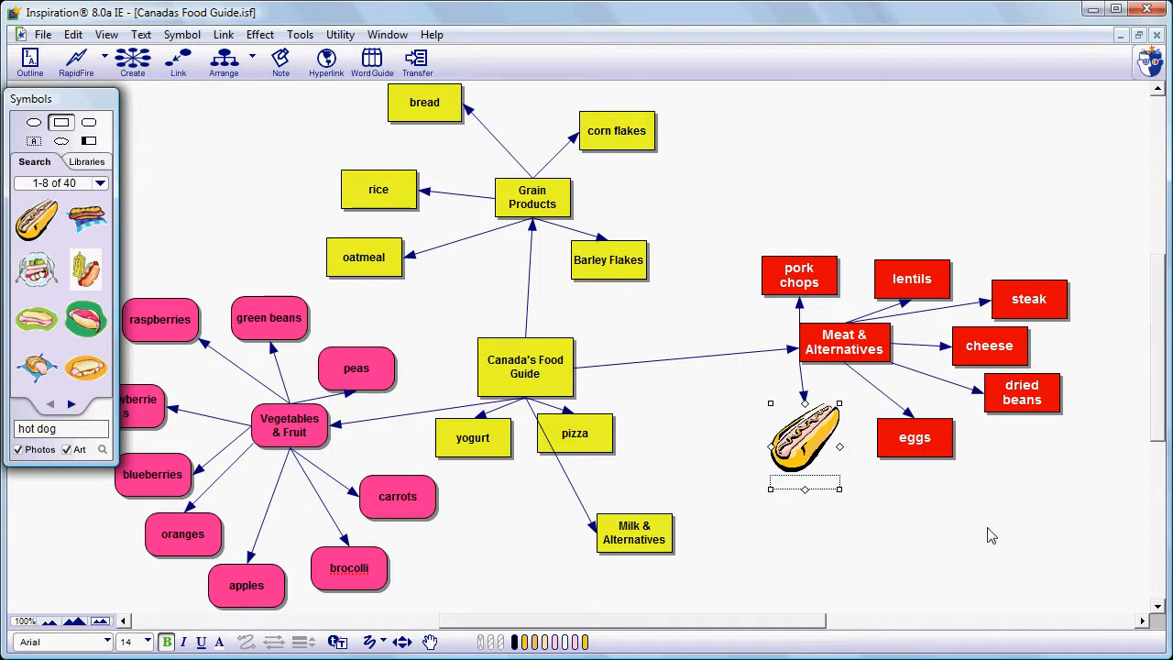
click(737, 223)
drag(733, 208, 1124, 576)
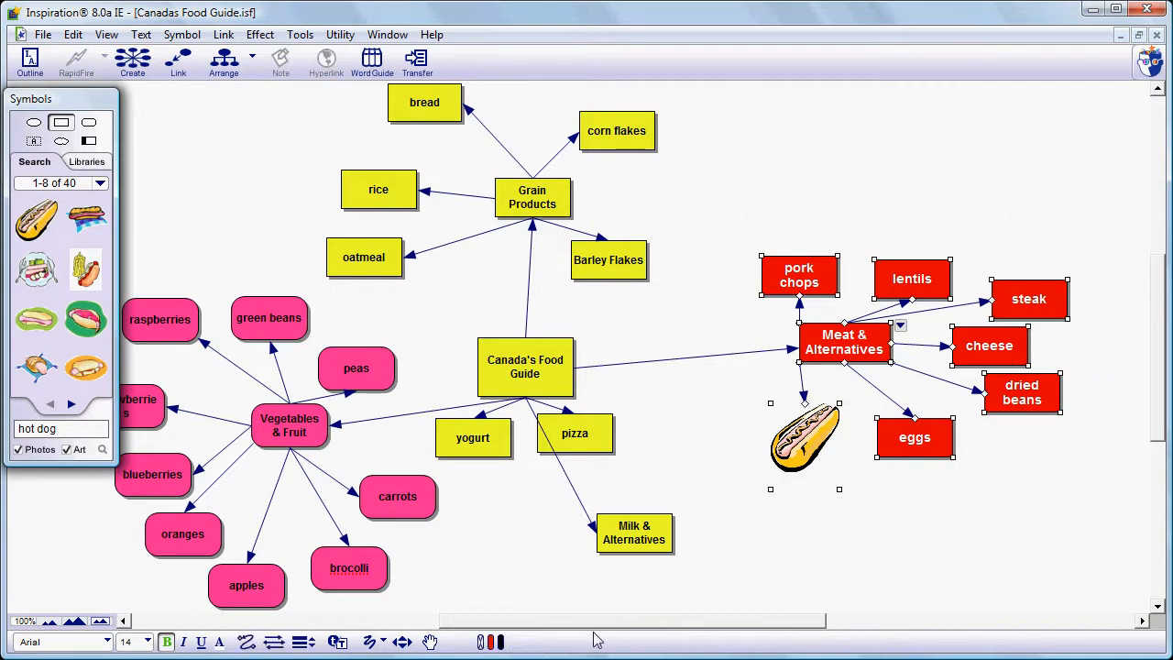
click(220, 644)
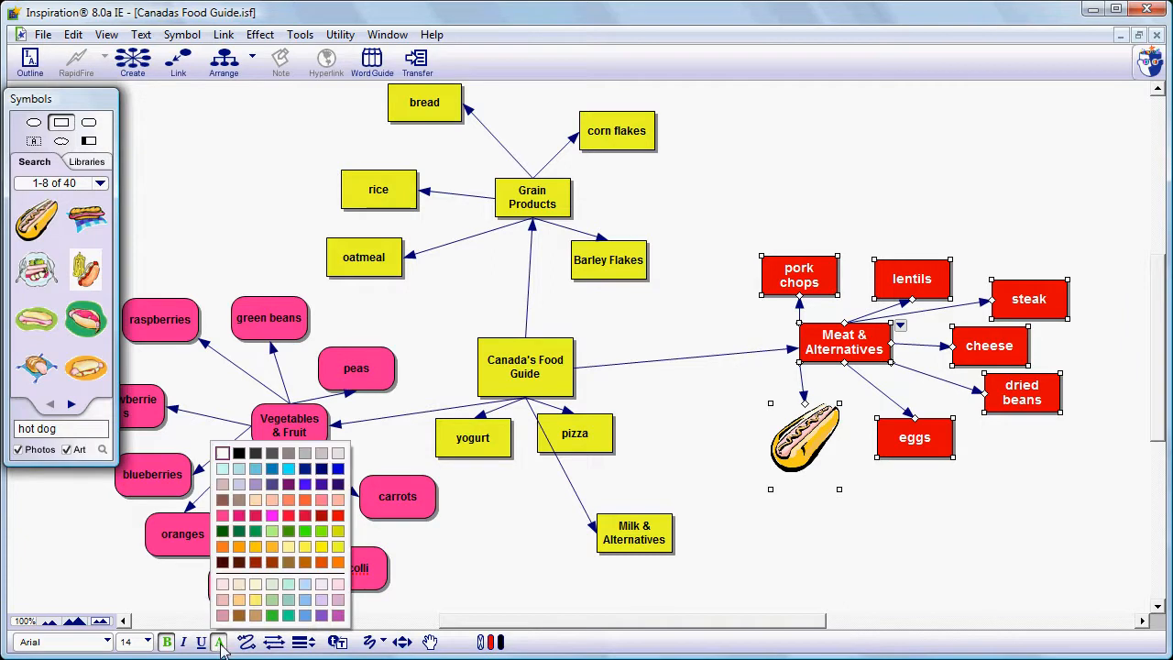
click(239, 456)
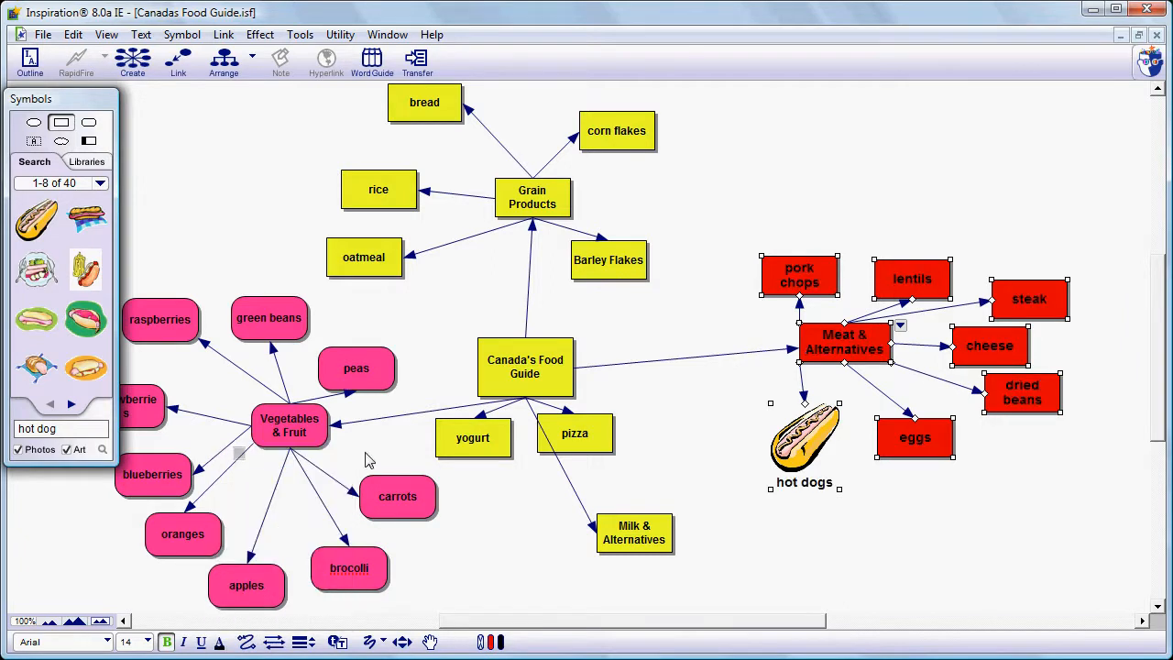
click(825, 539)
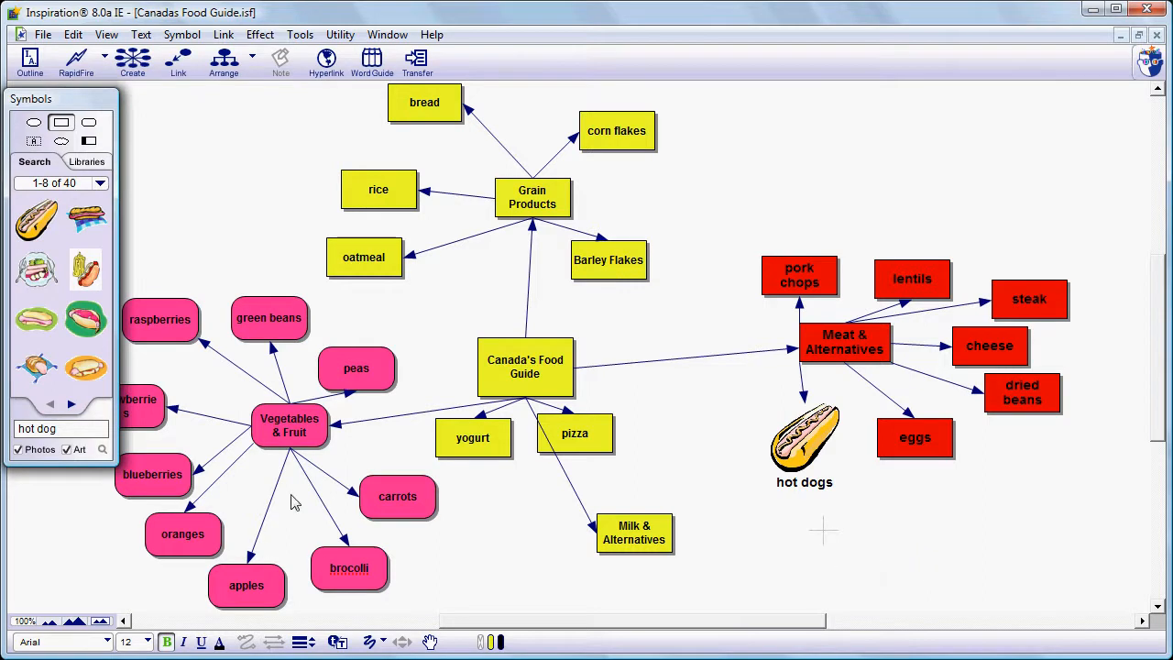
- Search the symbol library for cheese and replace the cheese symbol with a cheese picture
click(992, 349)
click(65, 433)
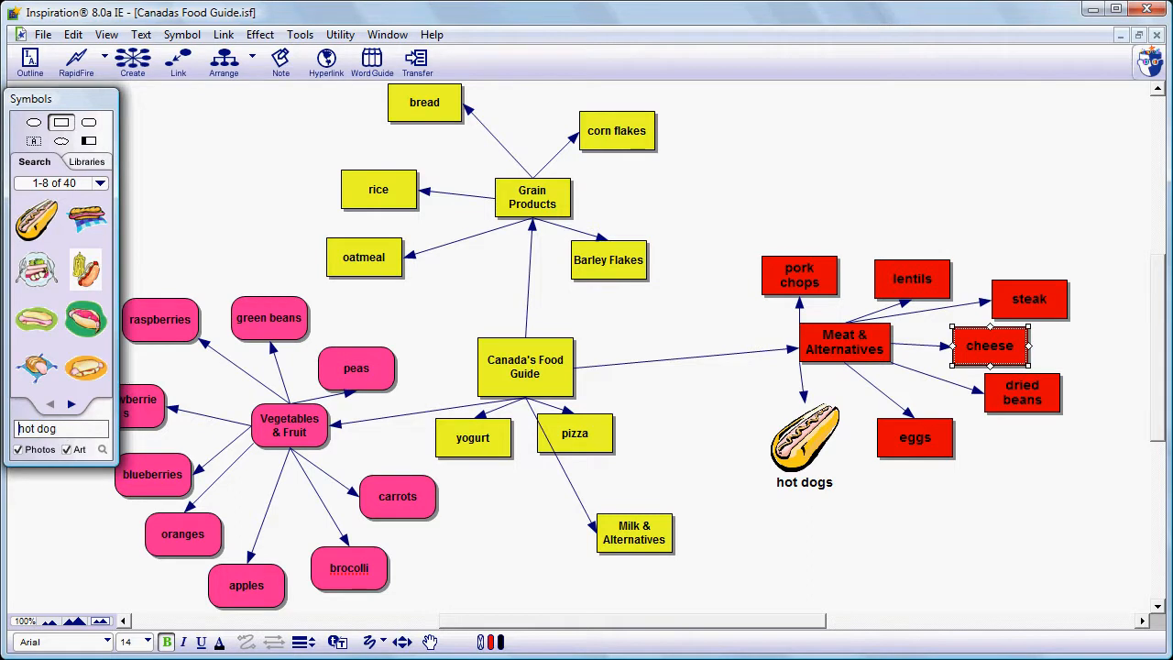
drag(60, 429, 5, 429)
text(cheese)
key(Return)
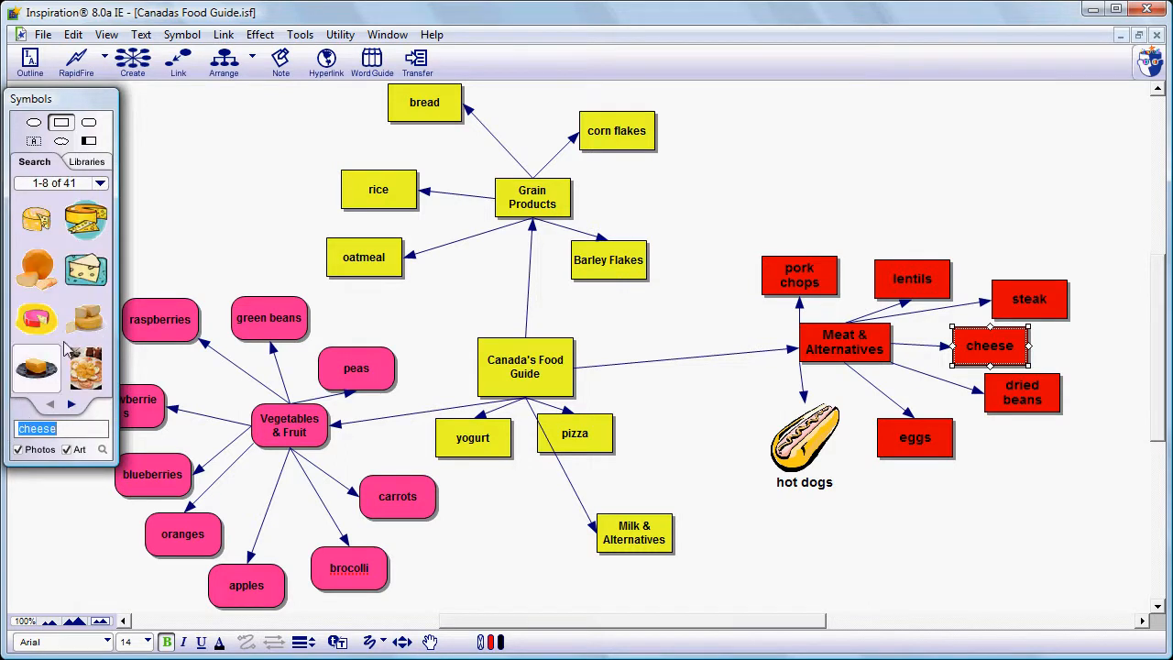
click(92, 275)
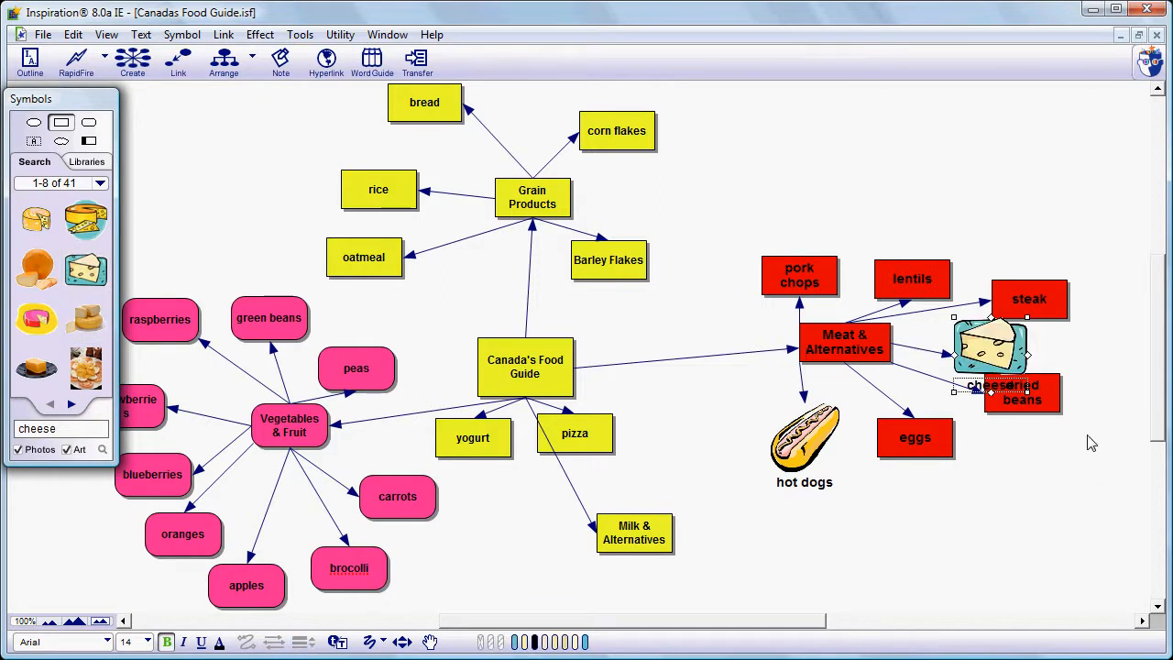
- Rearrange the dried beans, steak, cheese and lentils symbols so they are evenly spaced around Meat & Alternatives
drag(1054, 403, 1060, 428)
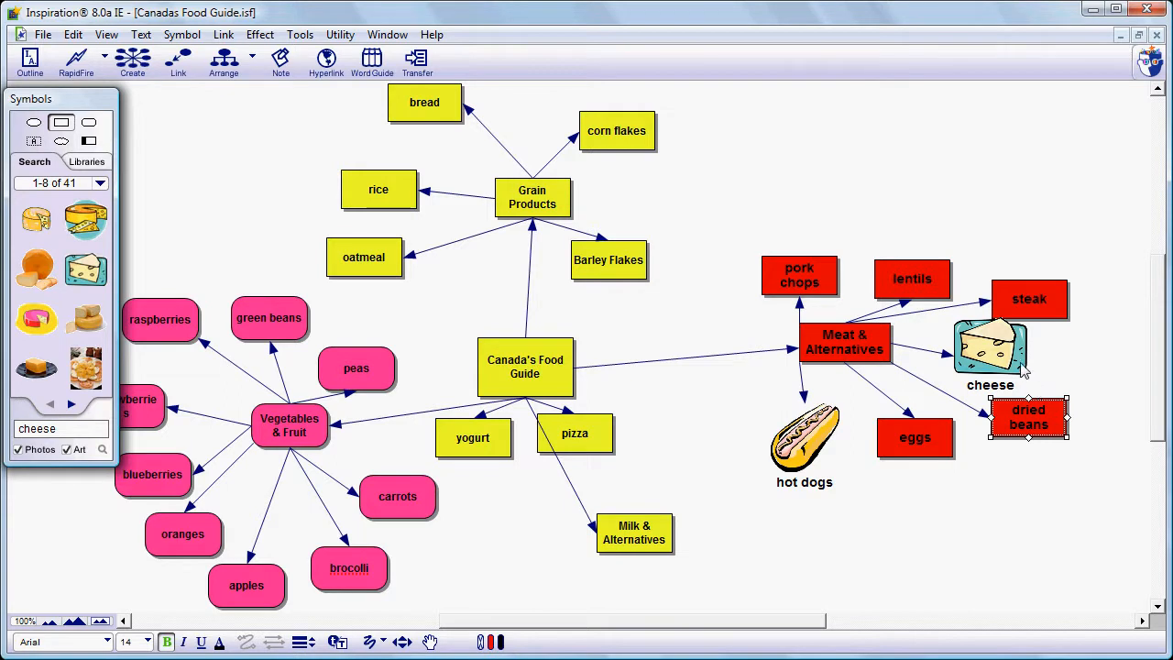
drag(1043, 312, 1044, 282)
drag(1025, 363, 1052, 380)
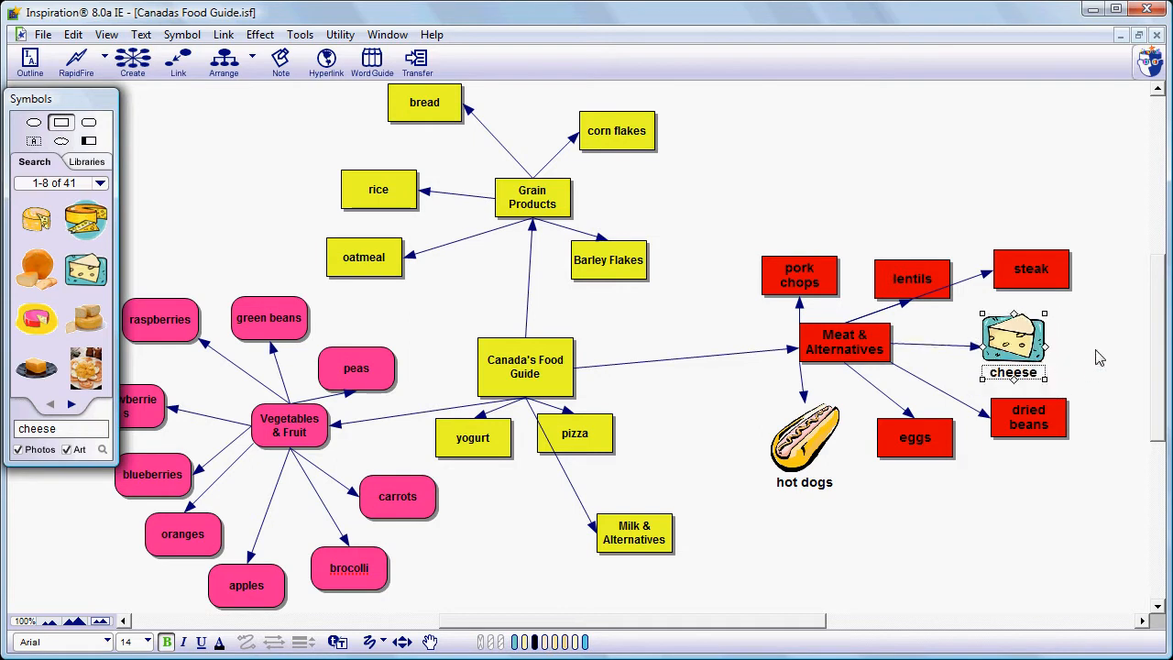
click(1102, 390)
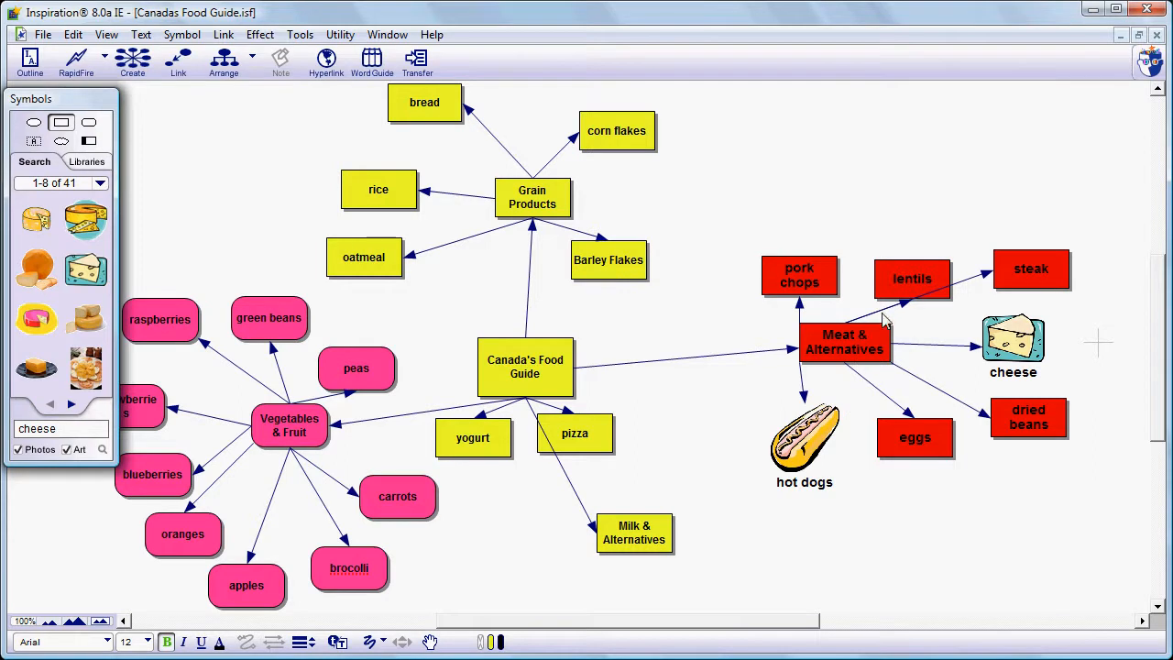
drag(893, 295, 894, 273)
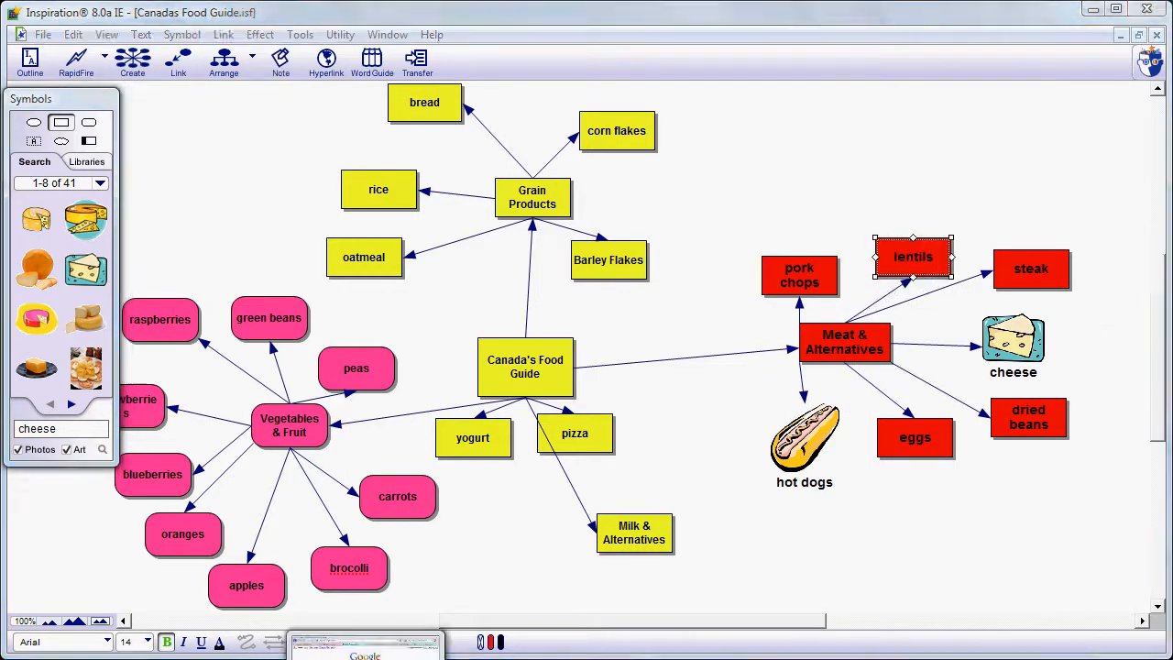
- Switch to Firefox and search Google Images for steak
click(368, 659)
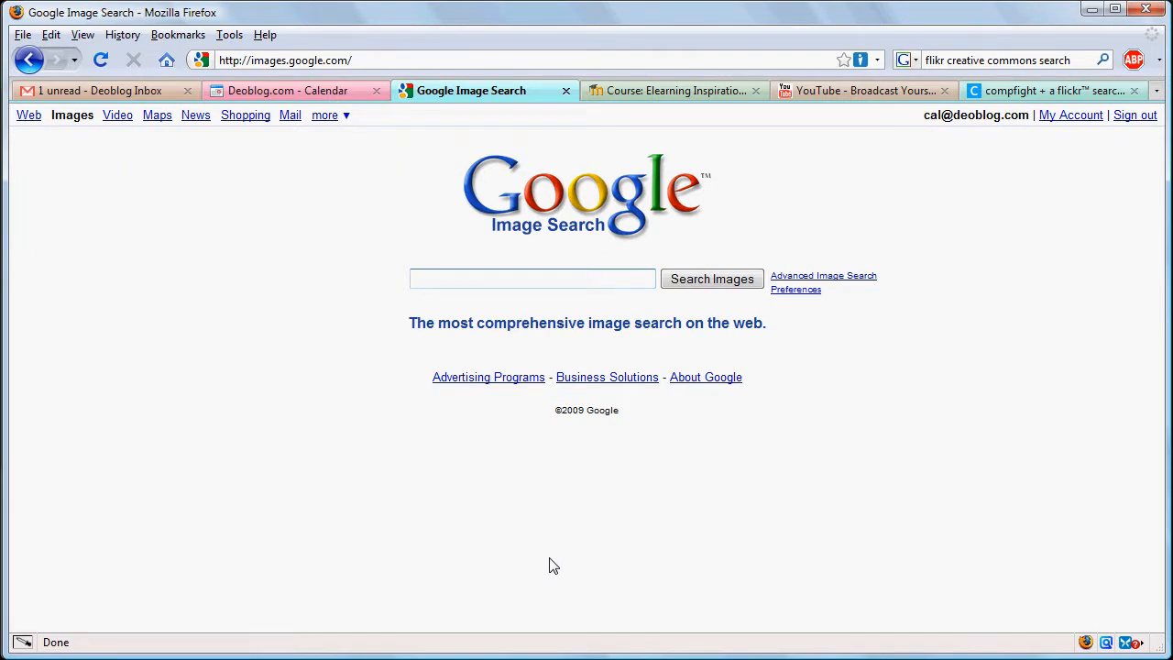
text(steak)
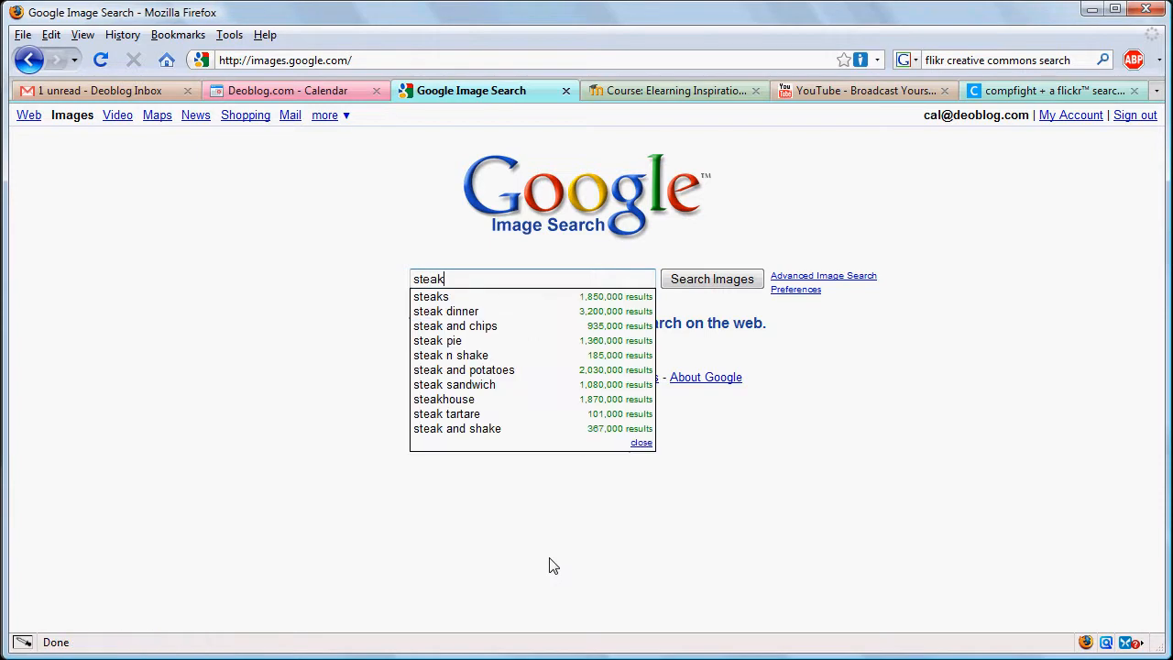
key(Return)
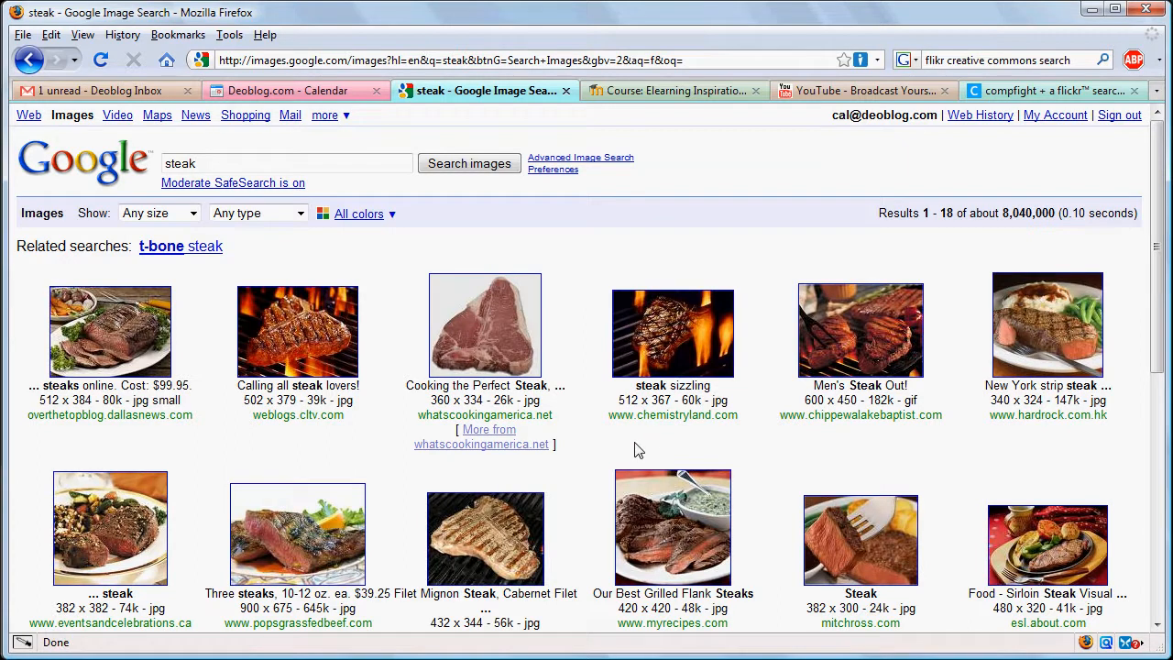
- Open the grilled steak image at full size and return to the image results
click(281, 332)
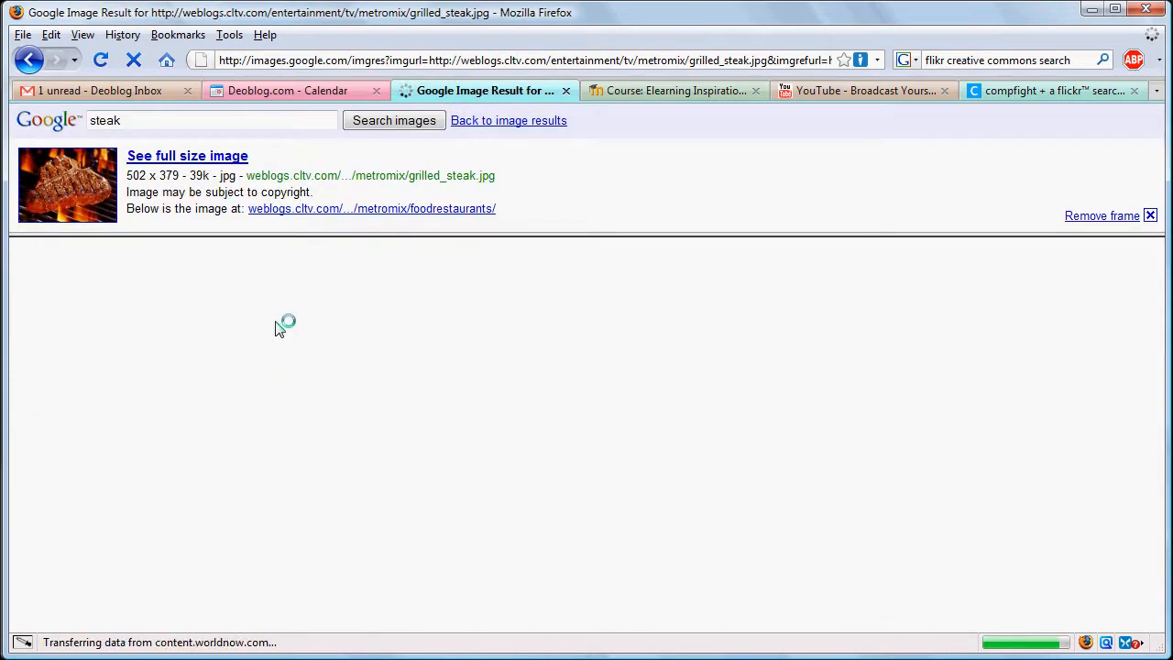
click(229, 157)
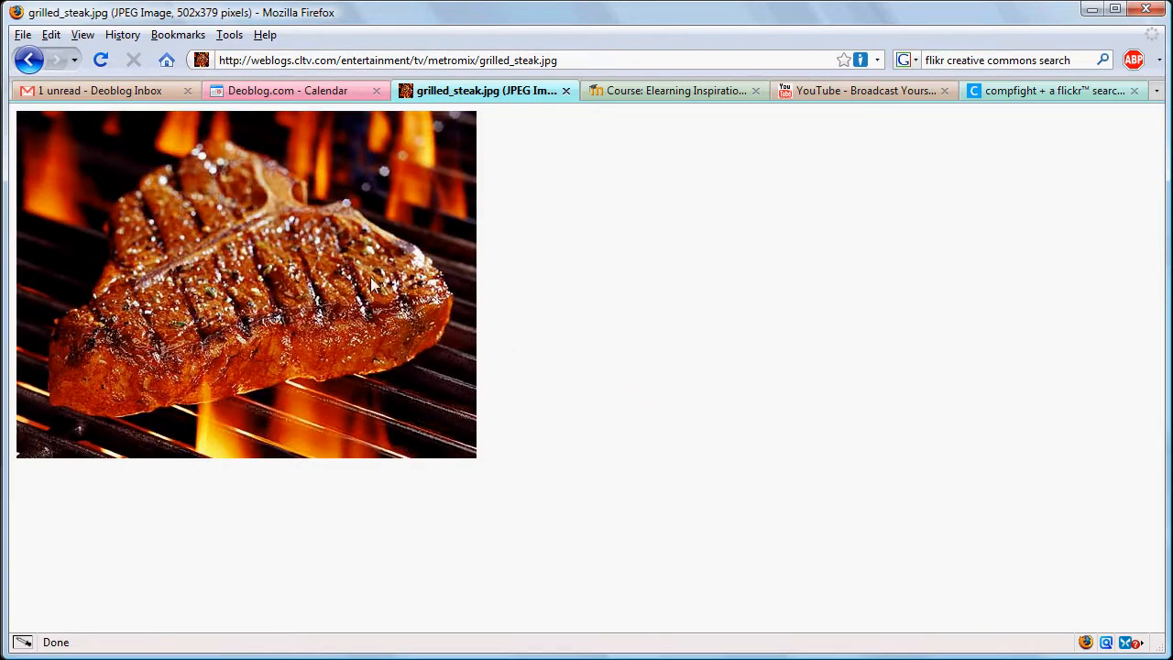
click(26, 60)
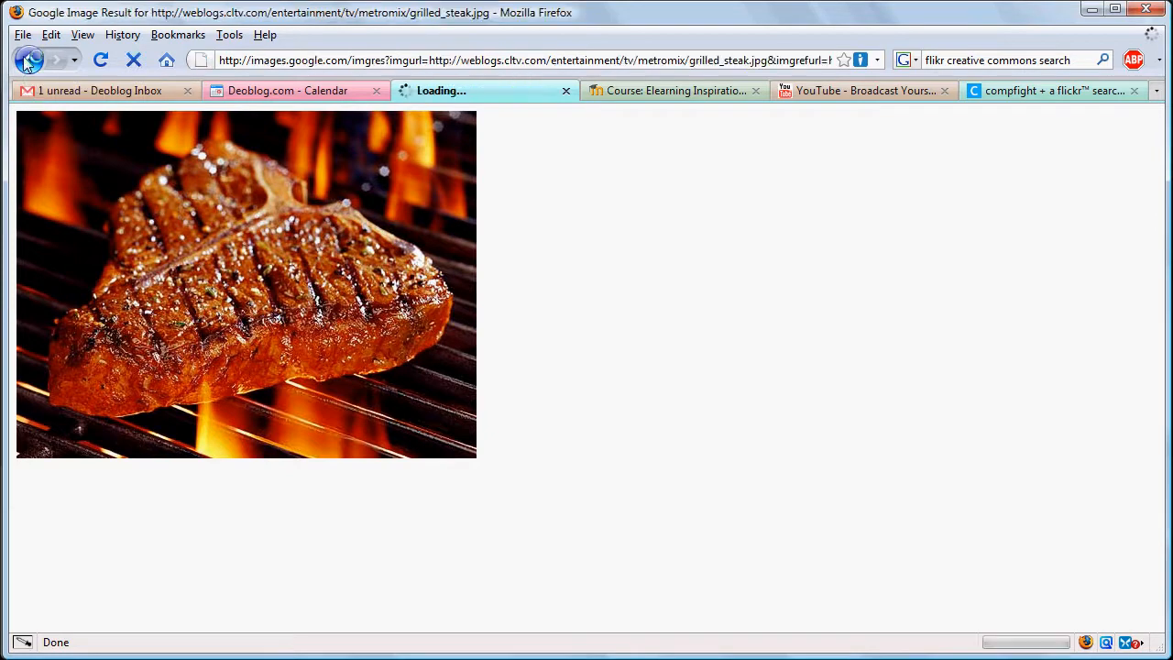
click(26, 60)
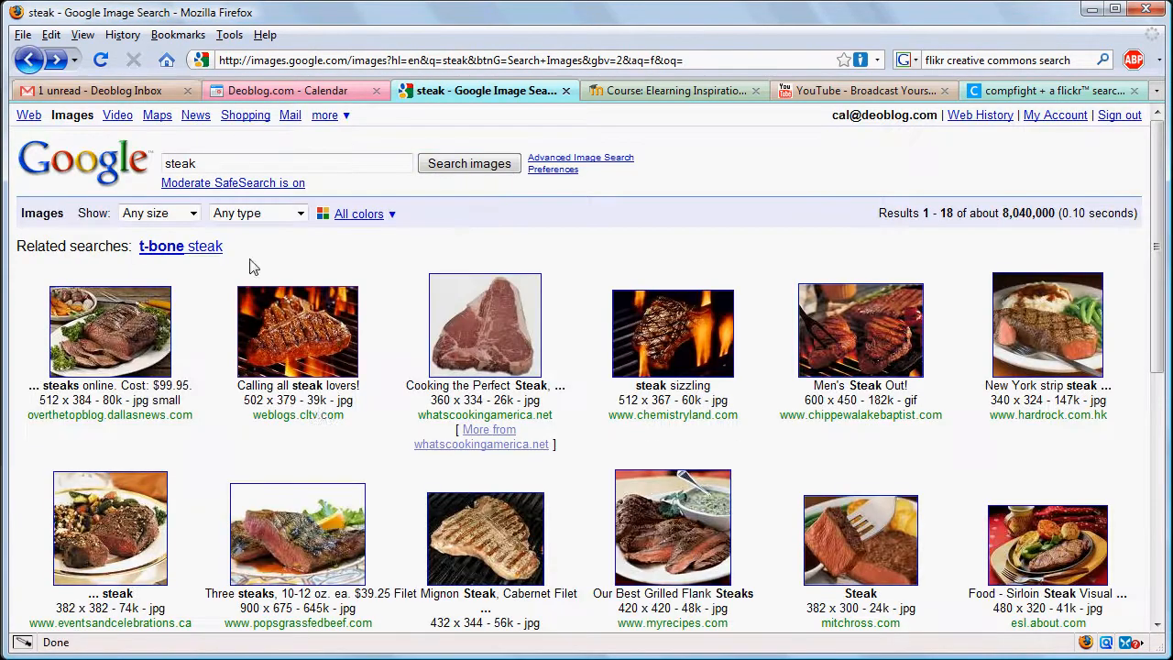
- Copy the grilled steak image from the search results and paste it onto the steak symbol in the concept map
right_click(298, 339)
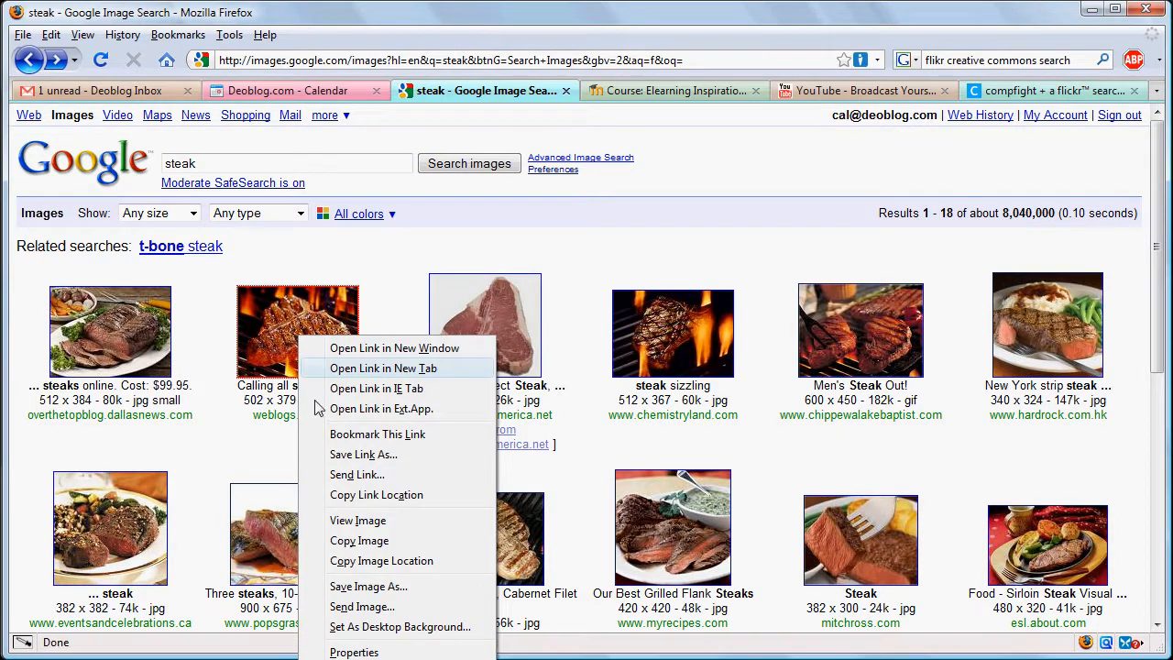
click(360, 540)
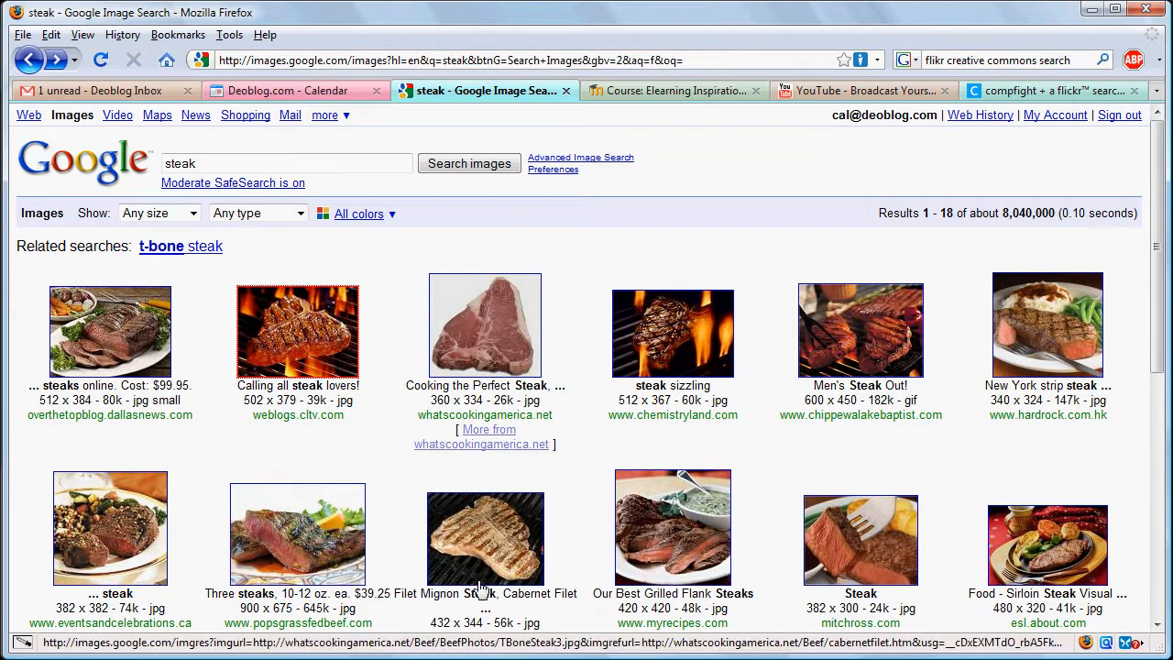
click(486, 658)
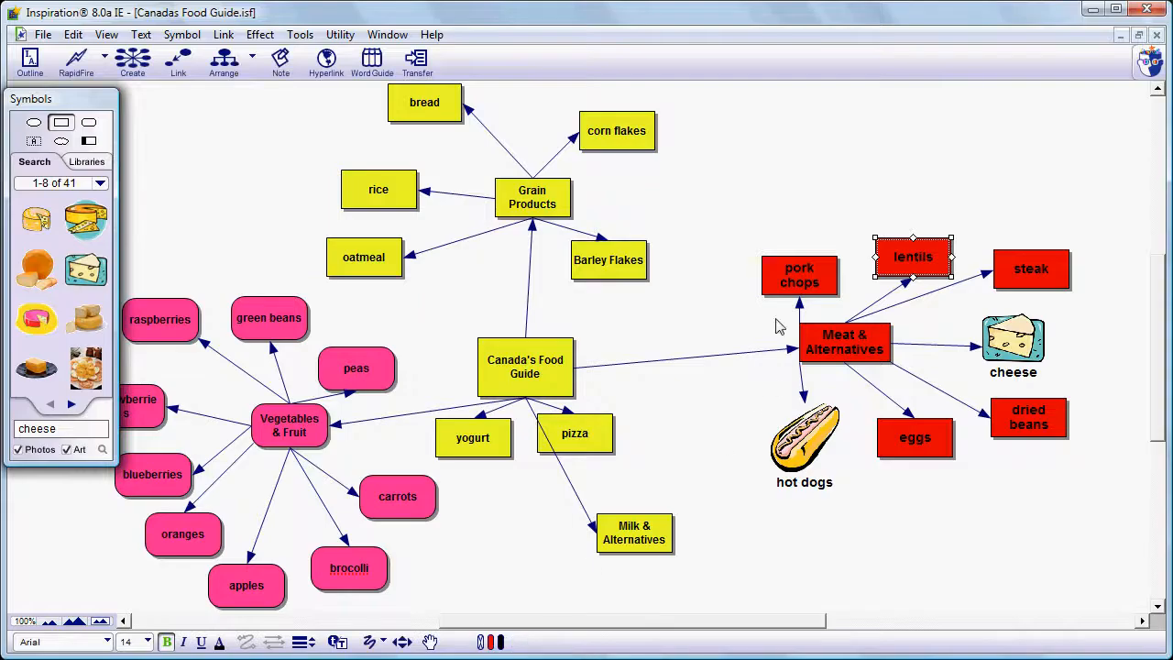
click(1025, 287)
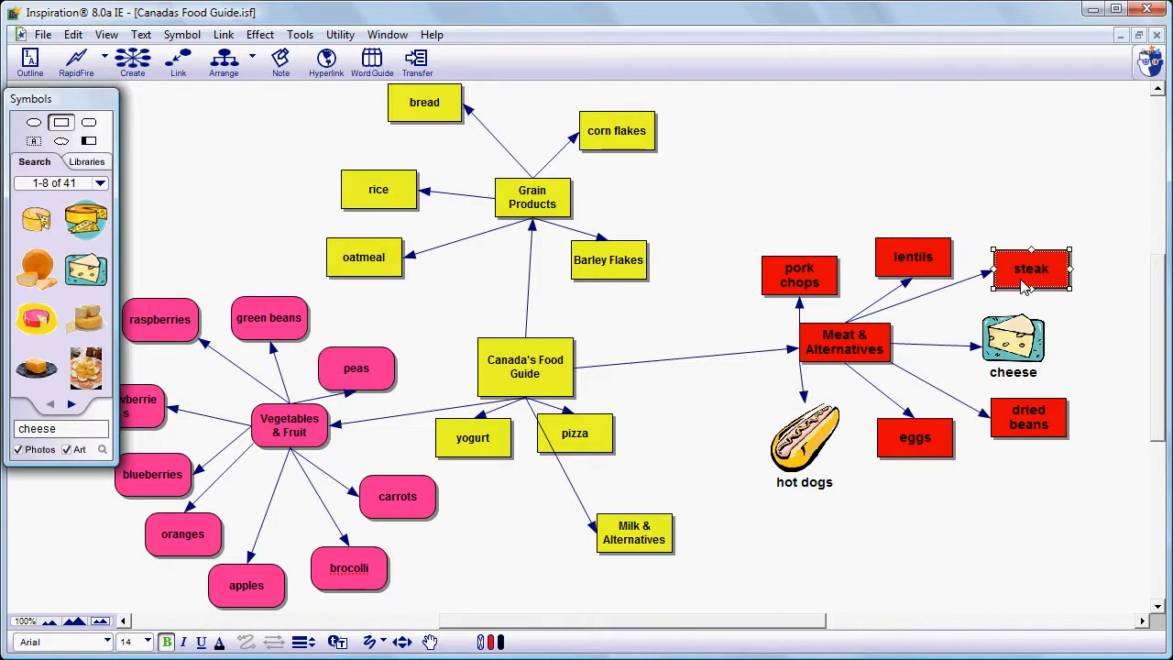
right_click(1024, 287)
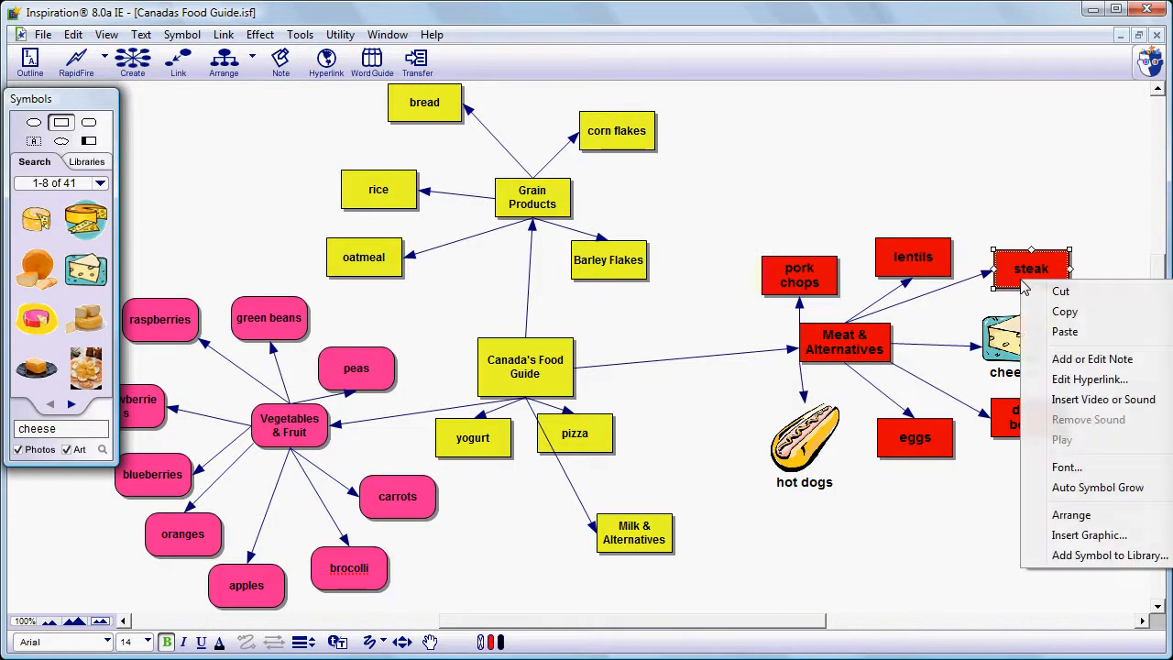
click(1054, 333)
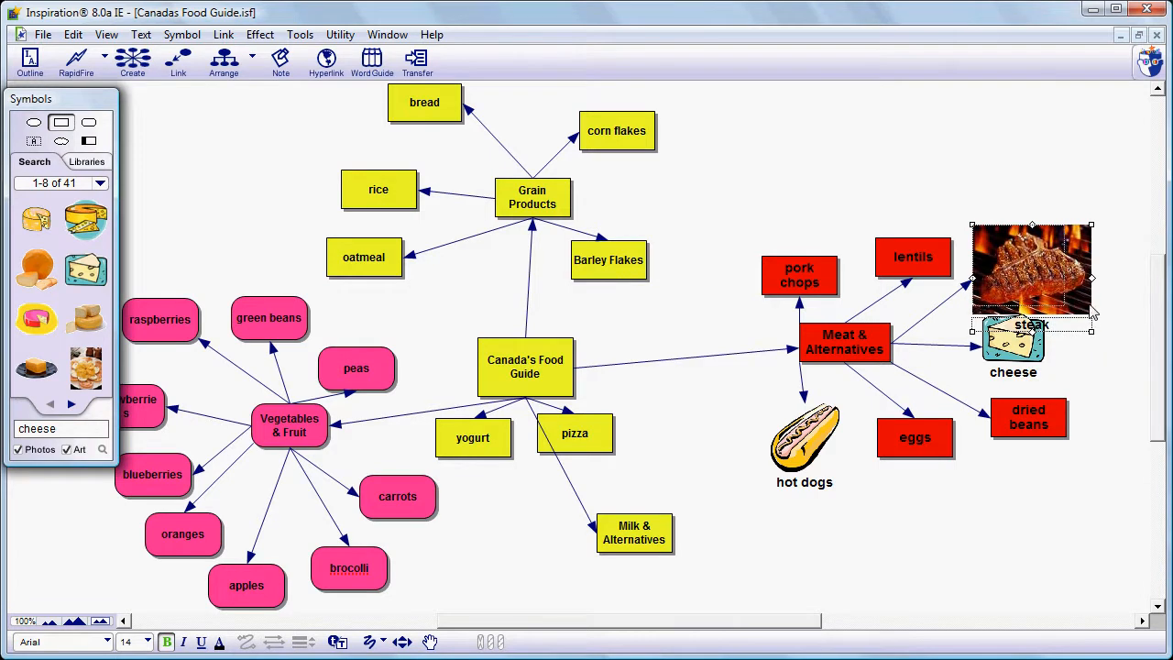
- Shrink the steak picture and reposition it beside Meat & Alternatives
drag(1091, 332, 1090, 300)
drag(1016, 261, 1024, 258)
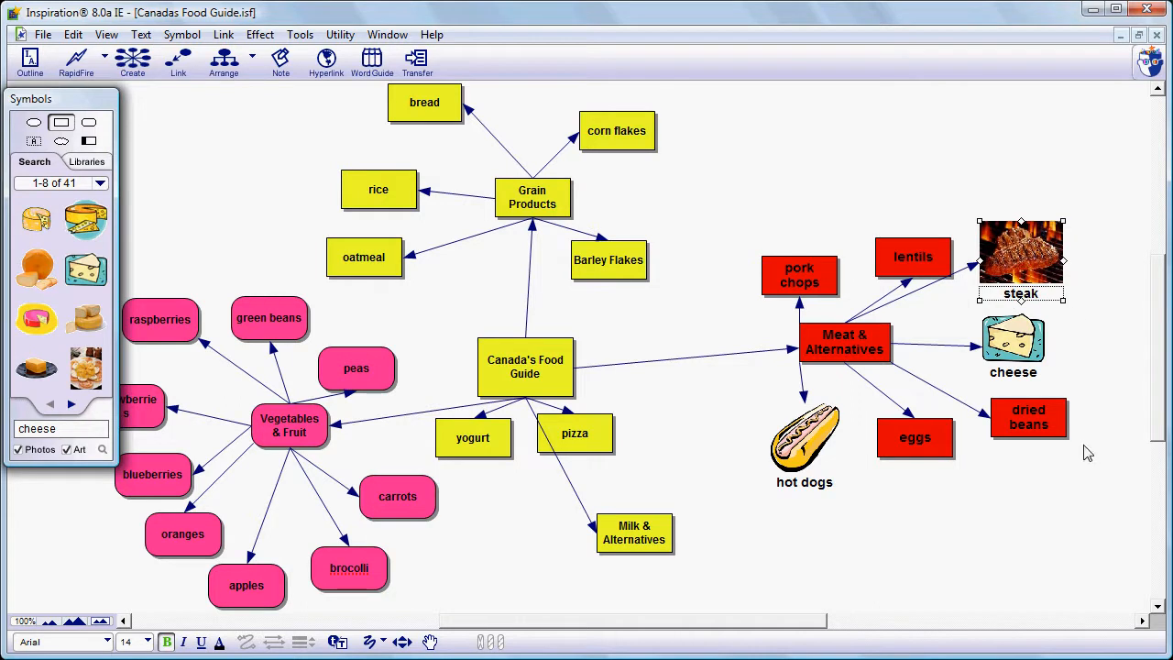
click(1030, 476)
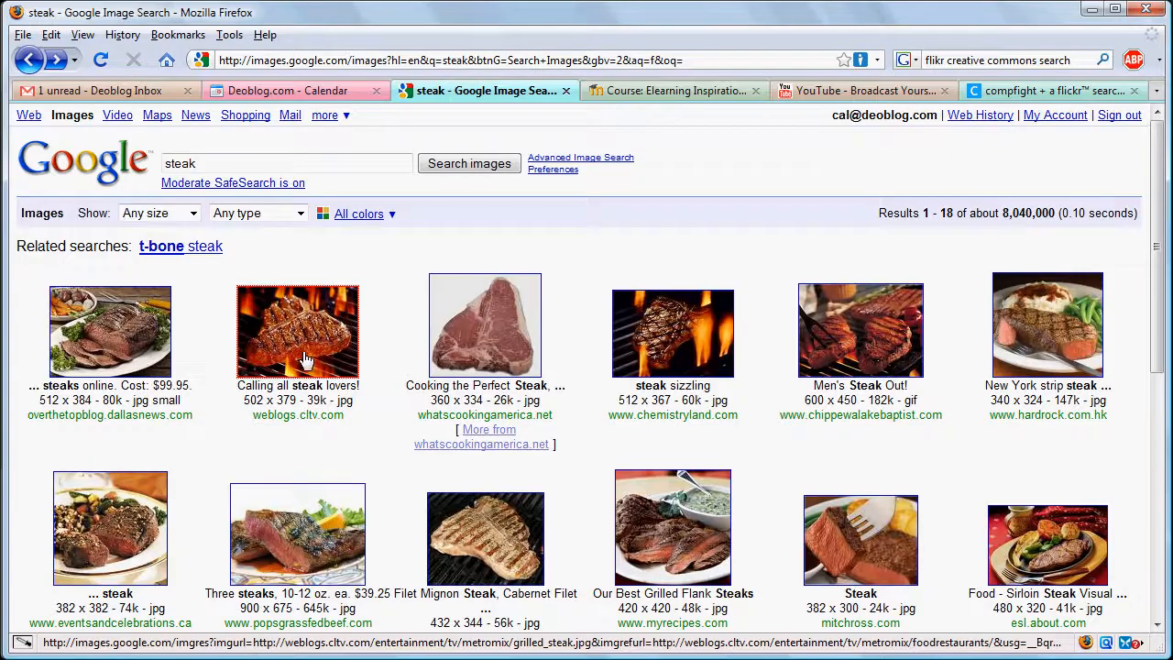
- Open the grilled steak image's result page and visit its source web page on weblogs.cltv.com
click(305, 347)
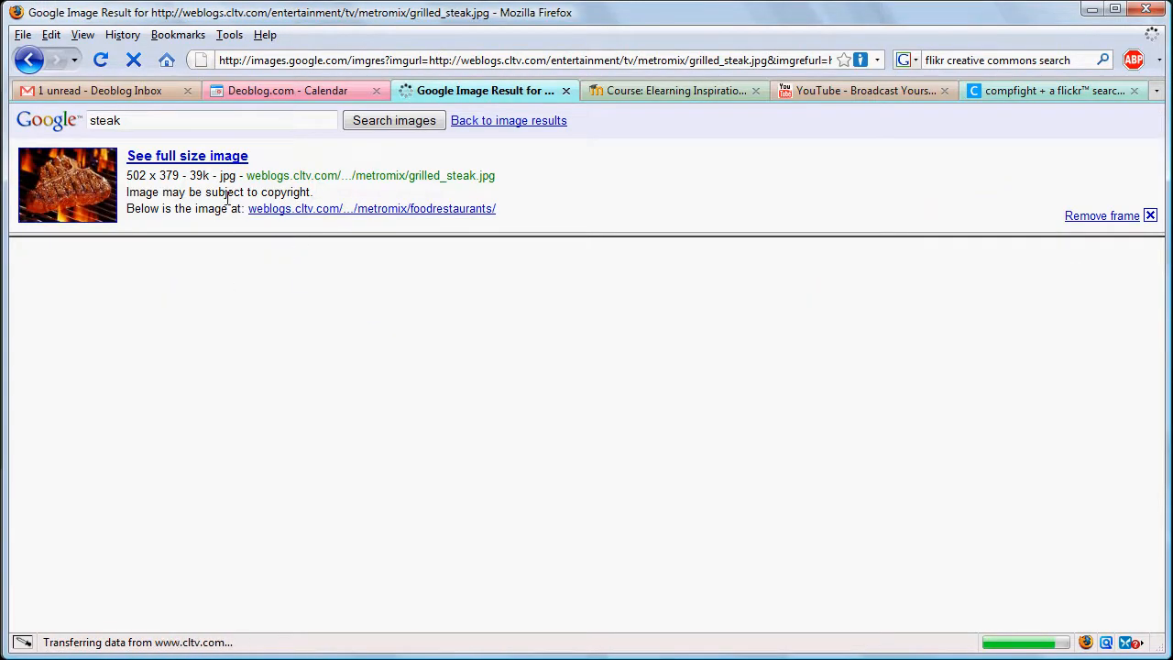
click(217, 160)
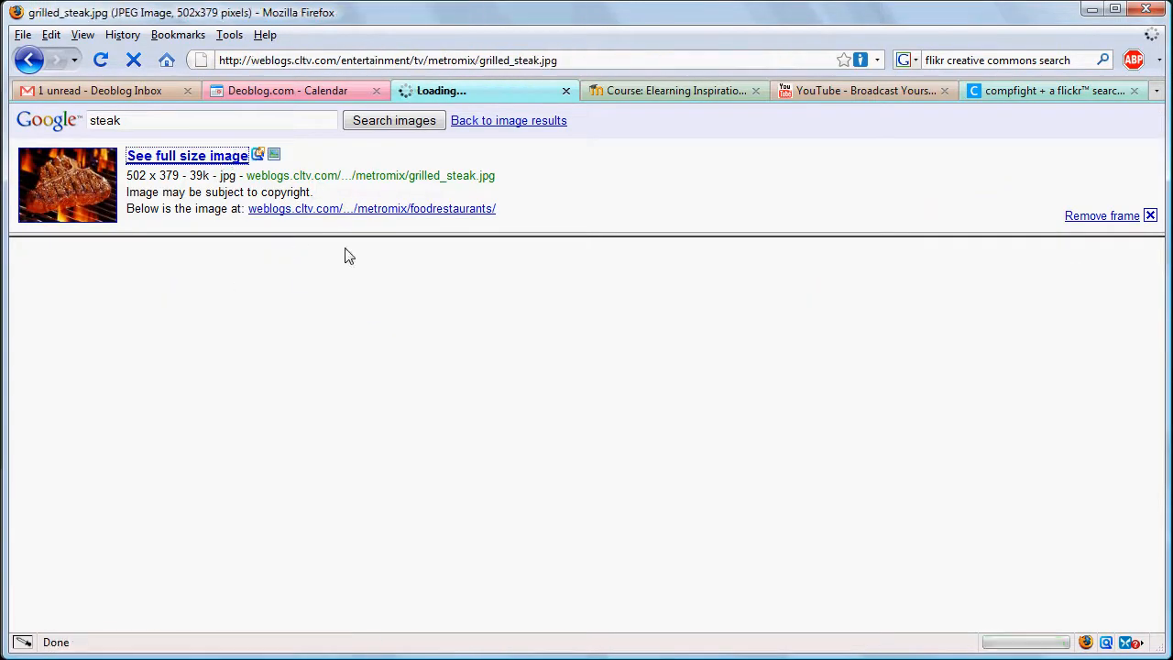
click(28, 60)
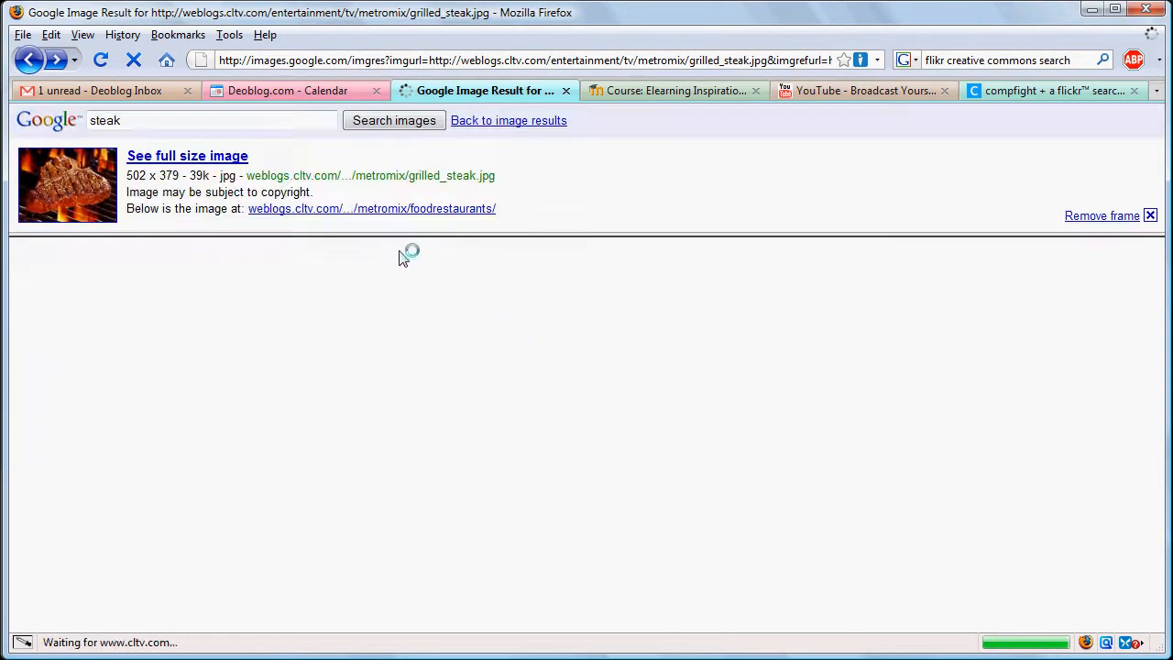
click(389, 209)
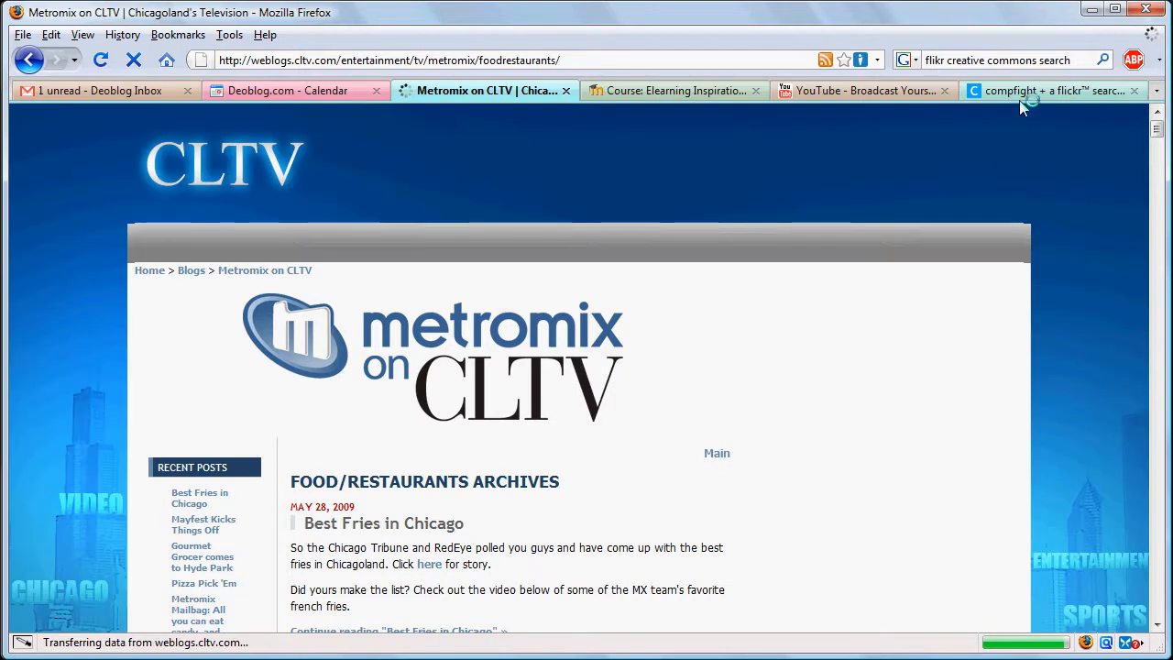
- Switch to the Compfight tab and search Creative Commons Flickr photos for pork chop
click(1027, 92)
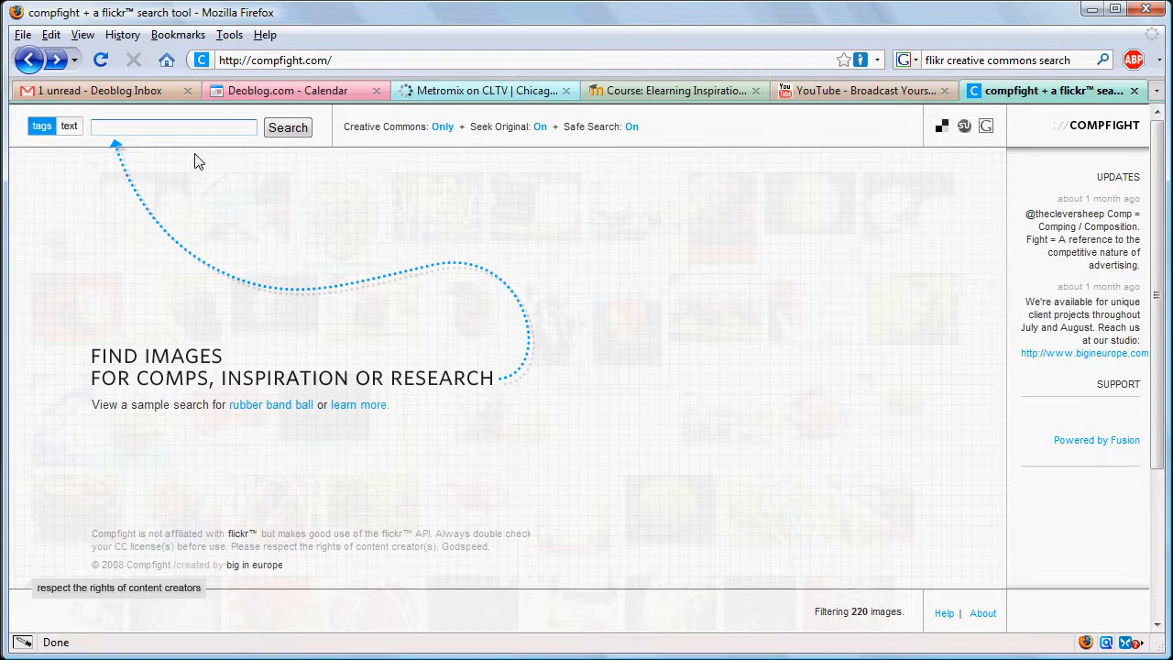
click(184, 128)
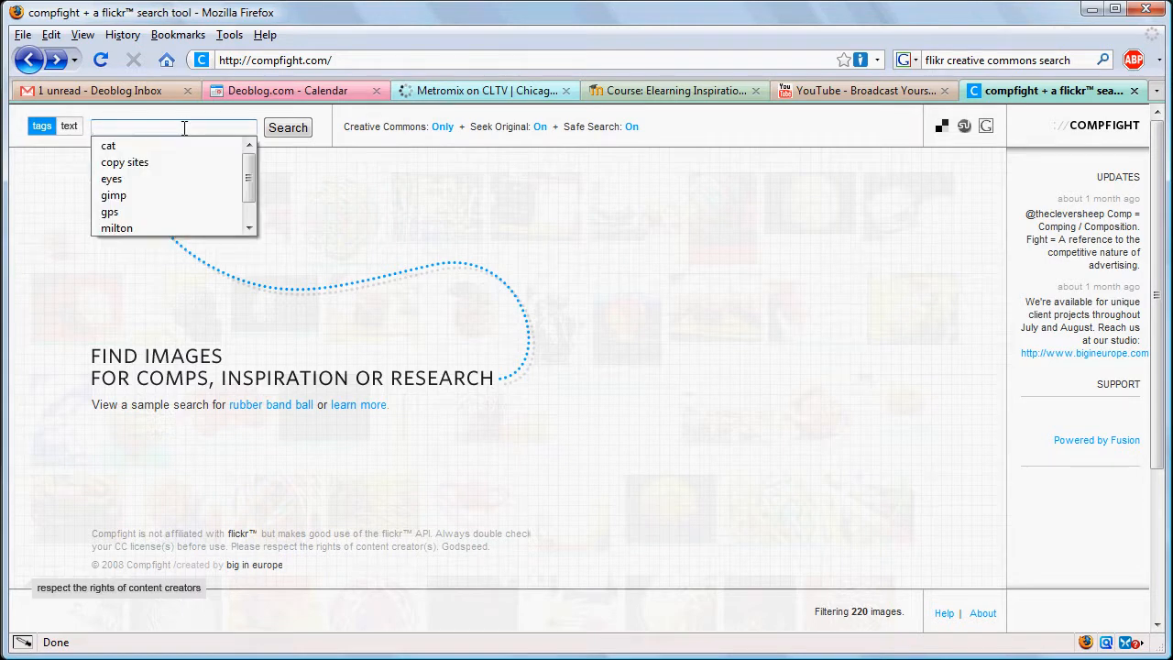
click(184, 128)
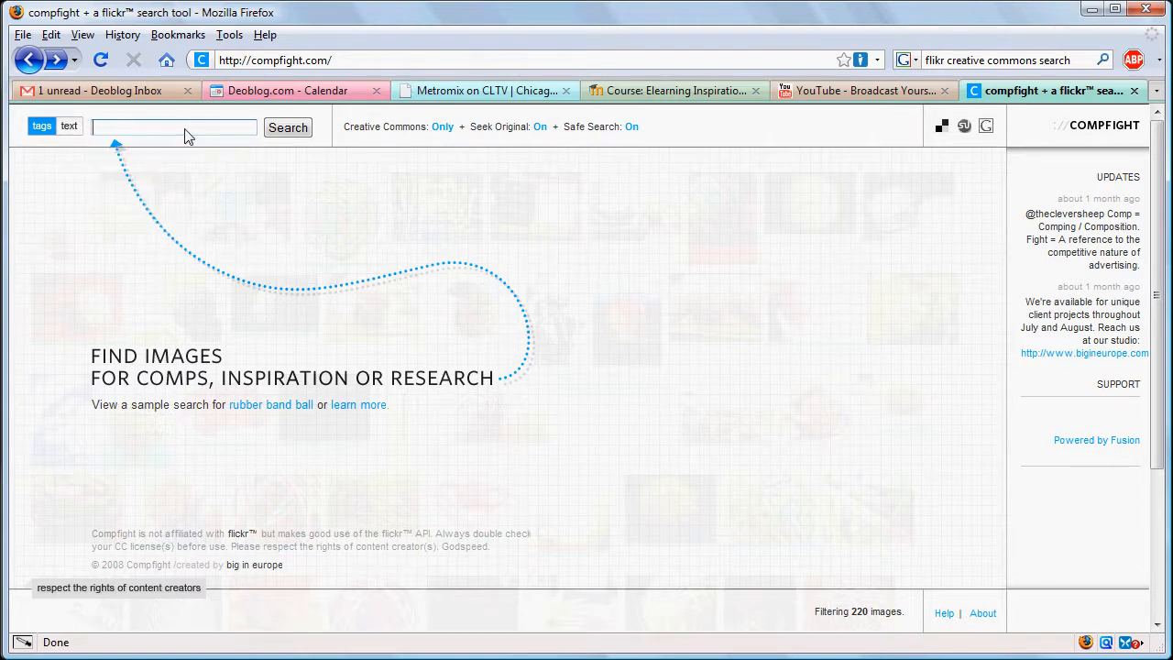
text(pork chop)
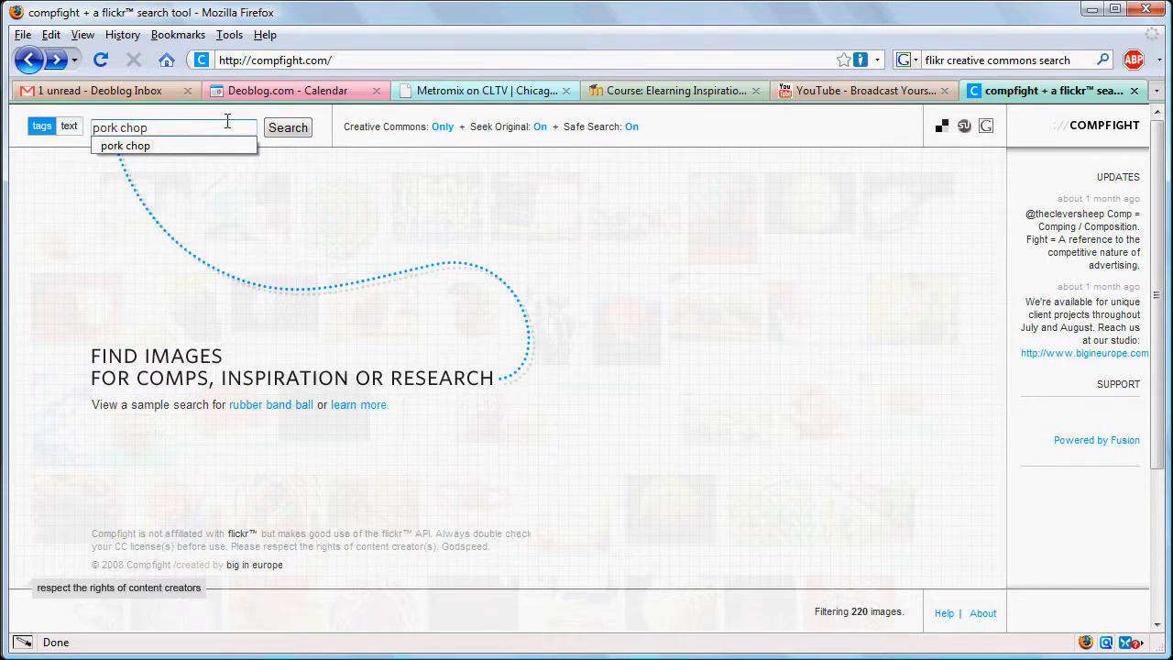
click(286, 128)
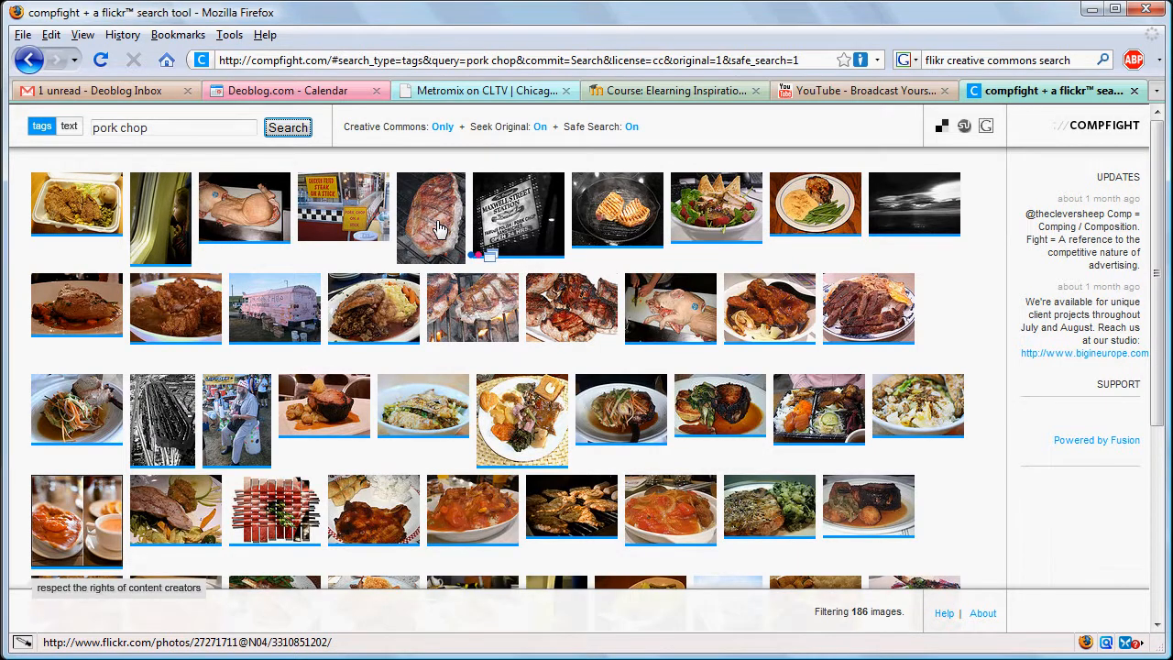
- Copy the grilled pork chop photo and open its Flickr page
right_click(438, 226)
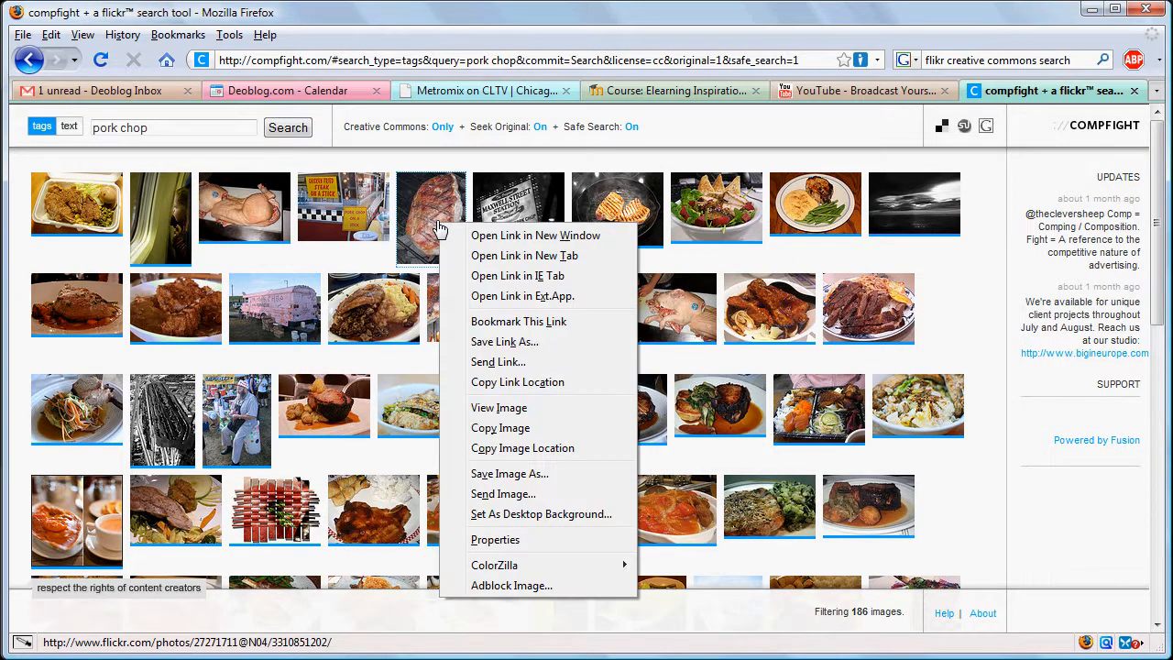
click(519, 429)
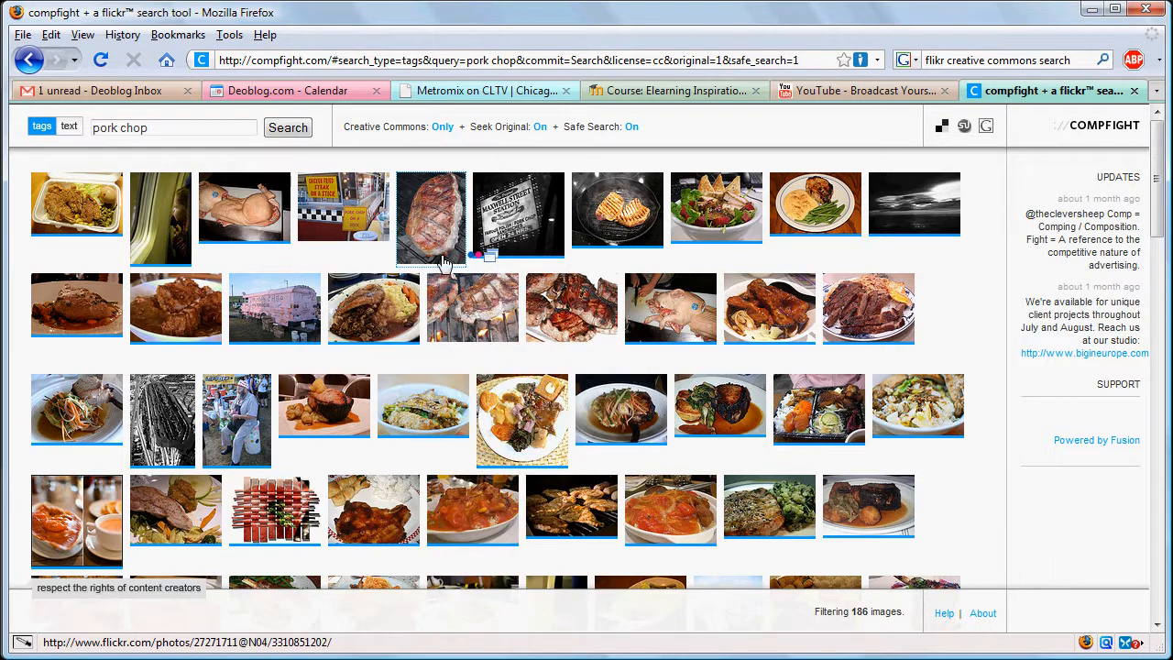
click(436, 224)
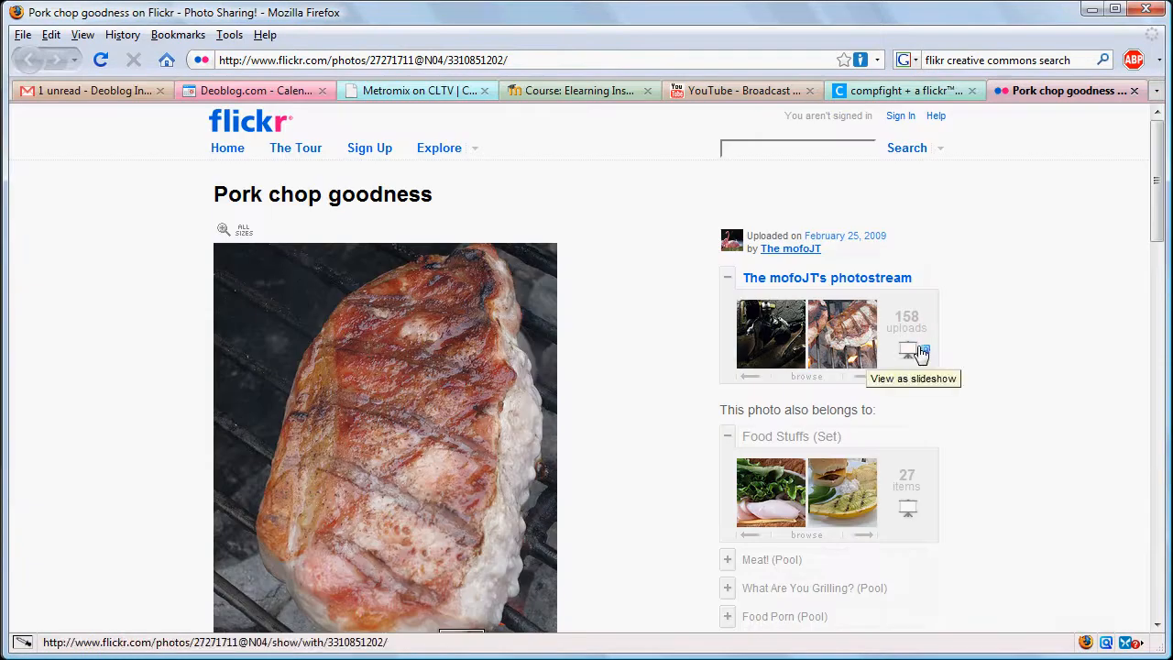
- Examine the pork chop photo's Creative Commons licence terms and its author on Flickr
scroll(1035, 399, down, 3)
scroll(1034, 399, down, 3)
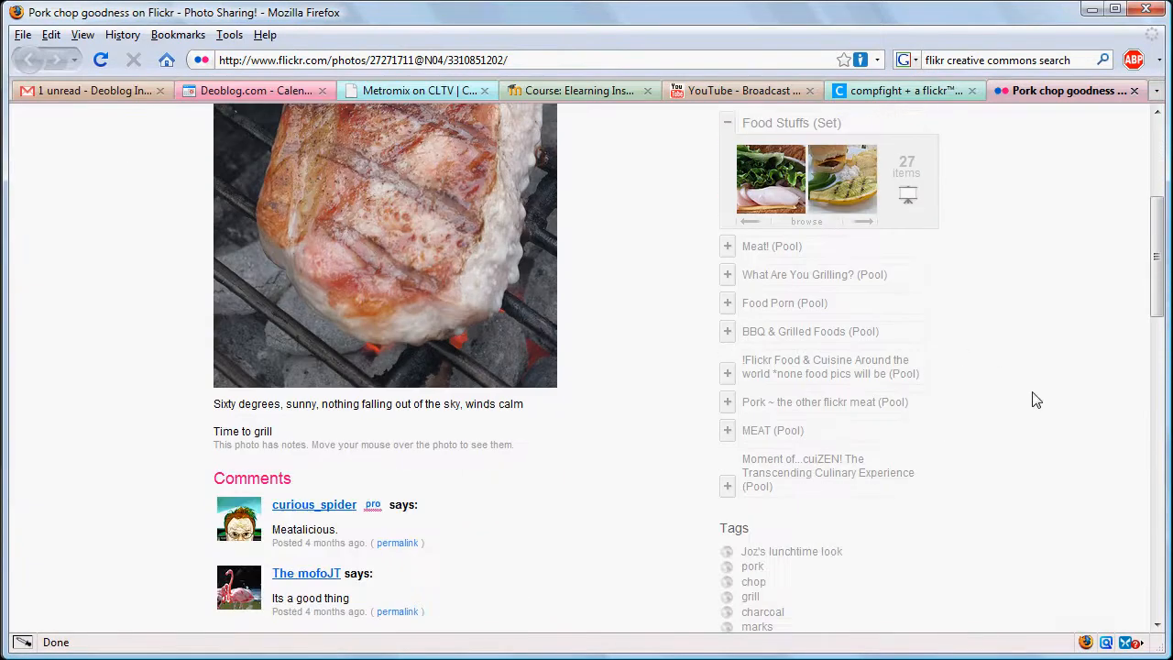
scroll(1036, 401, down, 1)
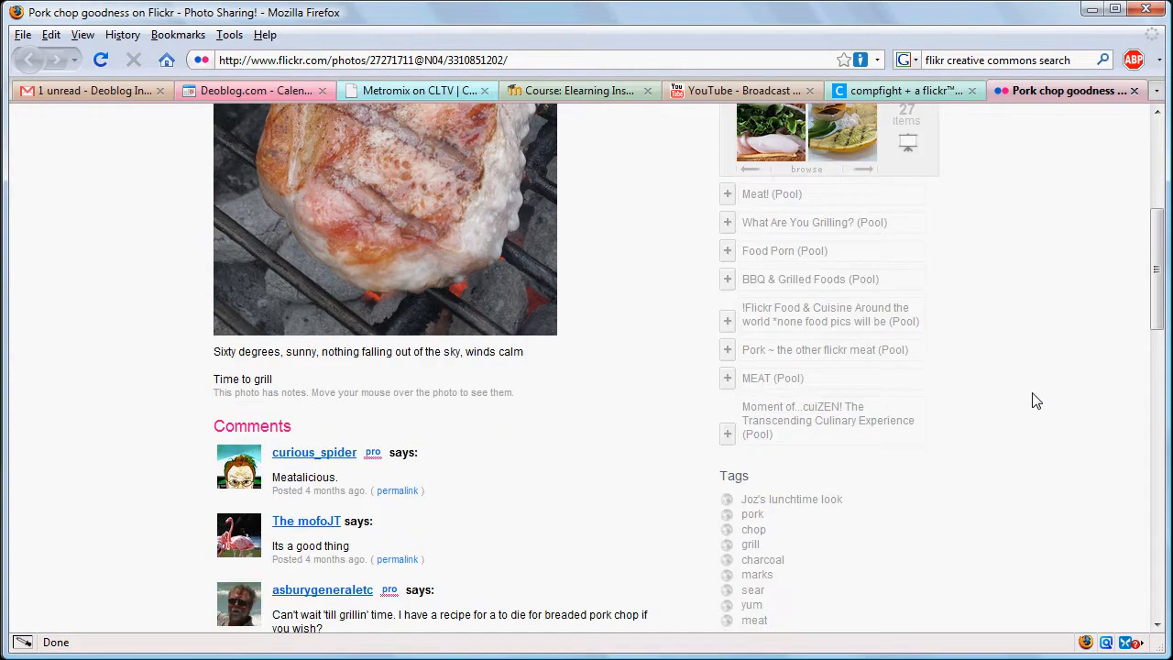
scroll(1035, 400, down, 5)
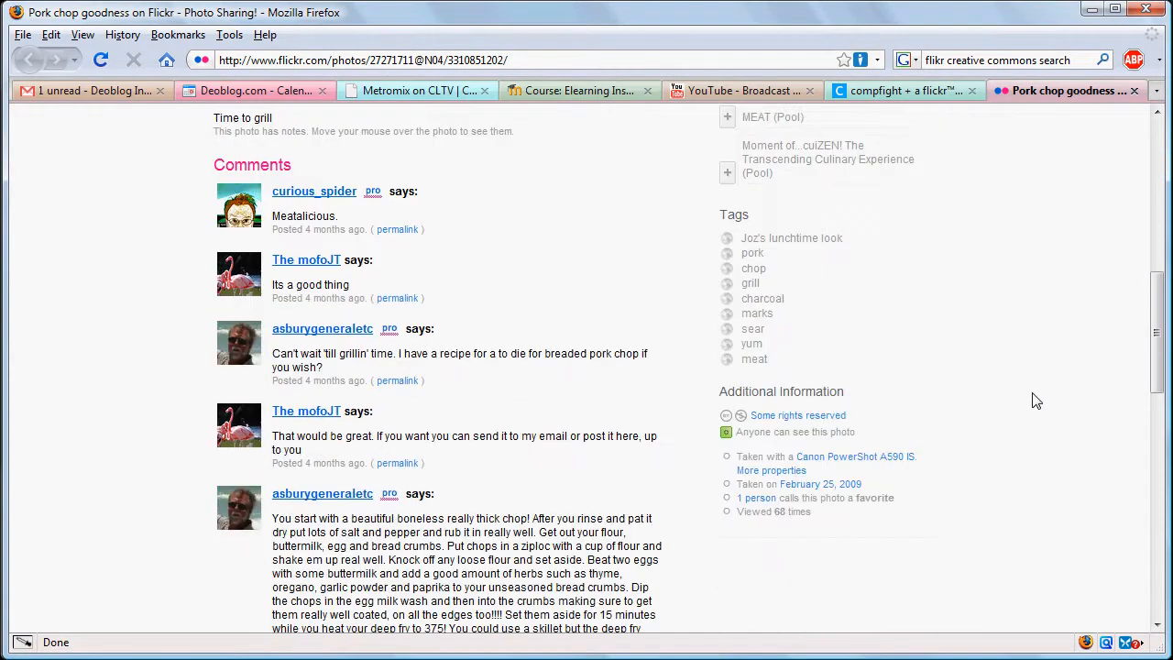
triple_click(742, 419)
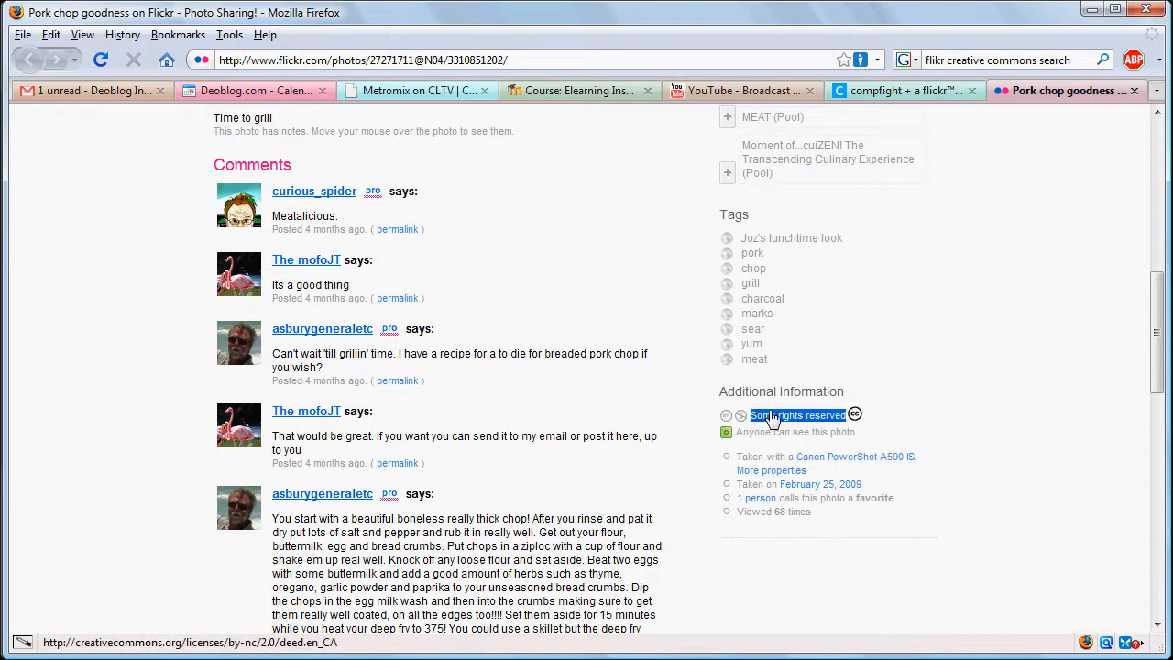
click(773, 418)
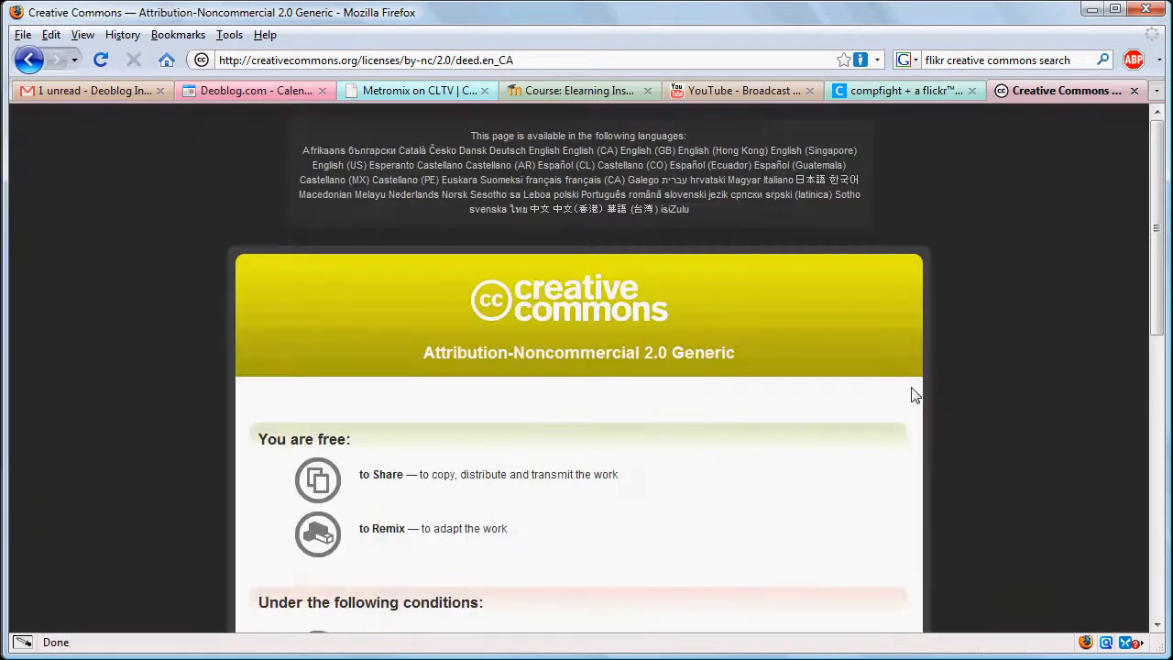
scroll(1053, 387, down, 1)
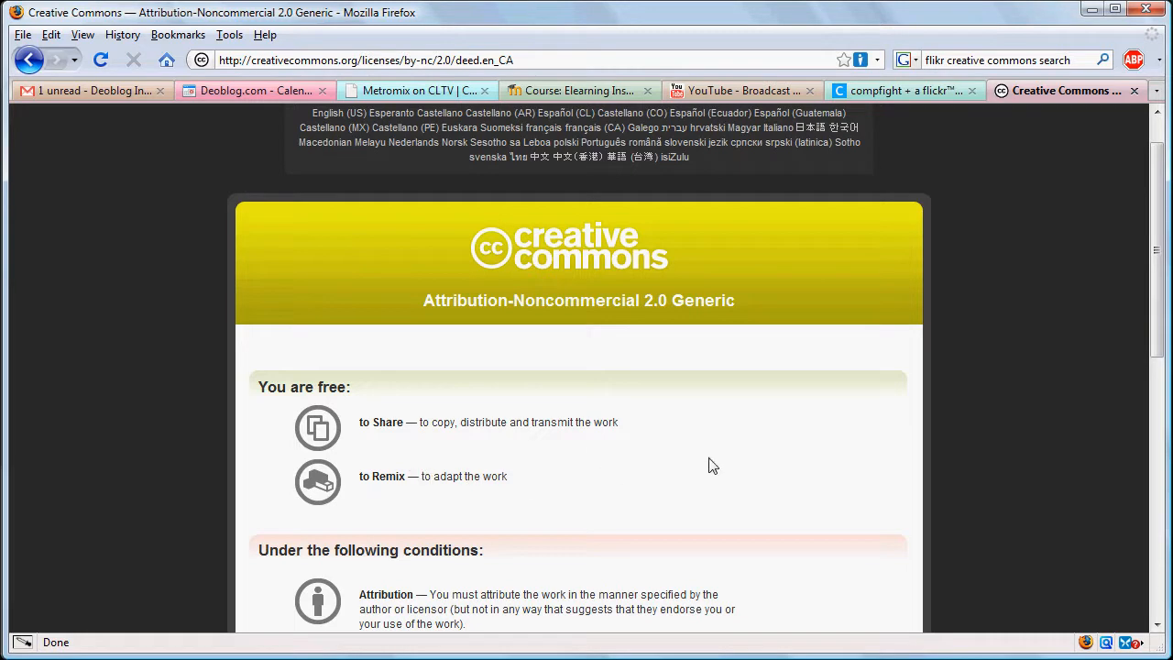
scroll(642, 481, down, 1)
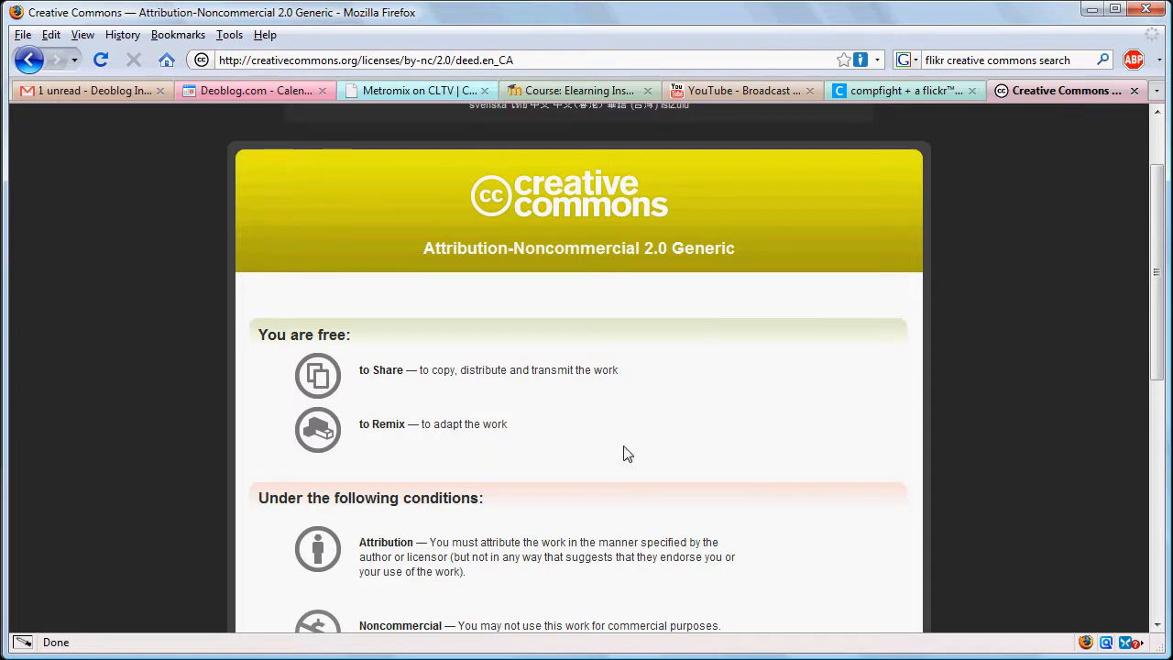
click(28, 60)
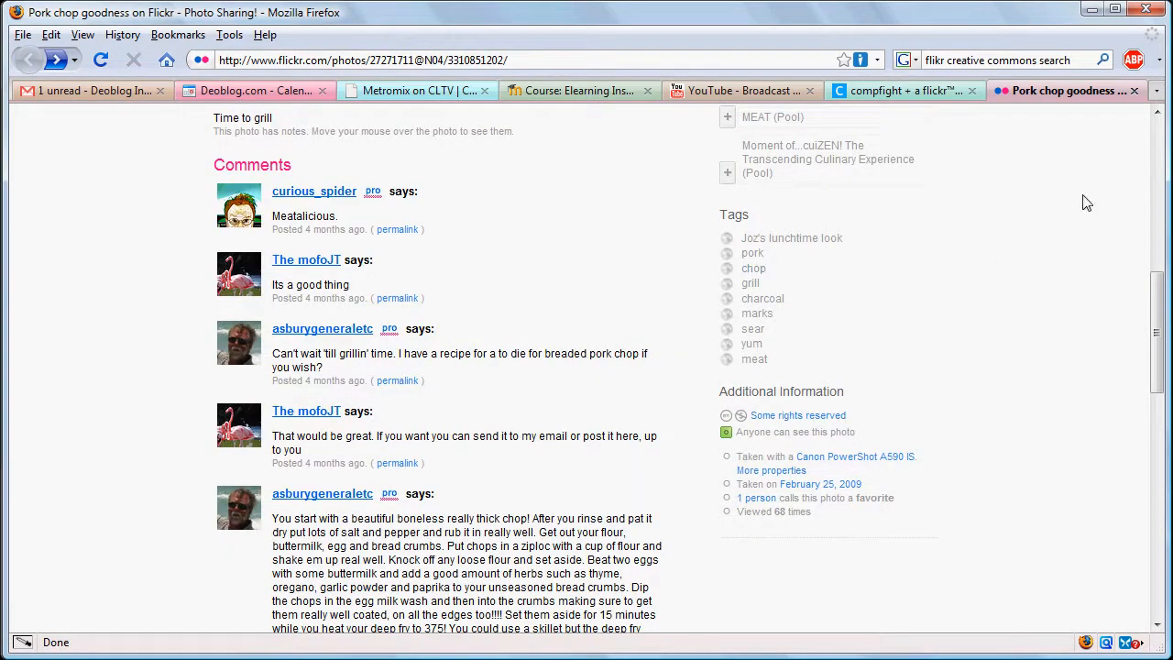
click(1156, 144)
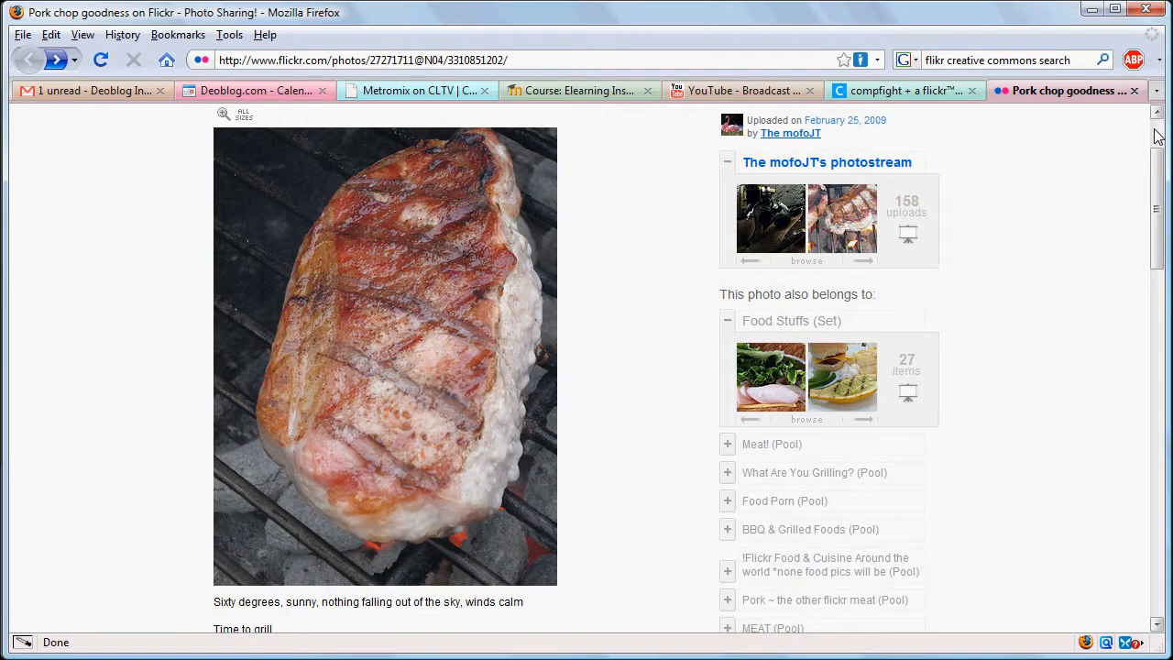
click(1156, 144)
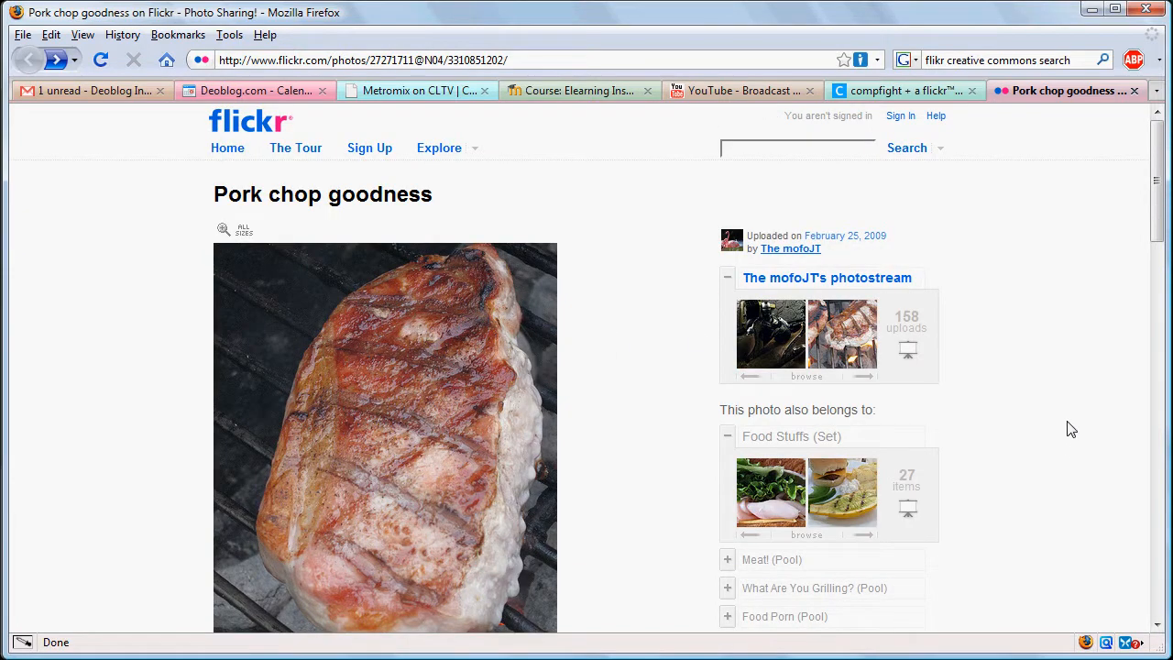
double_click(787, 257)
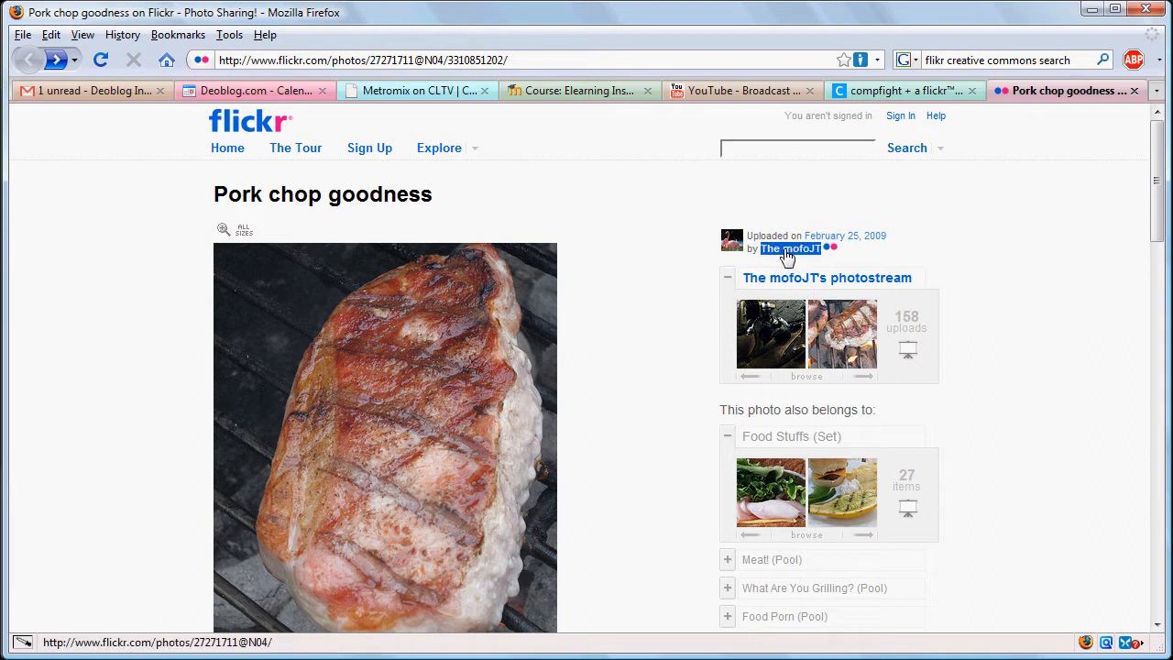
- Return to the concept map and paste the pork chop photo onto the pork chops symbol
click(948, 264)
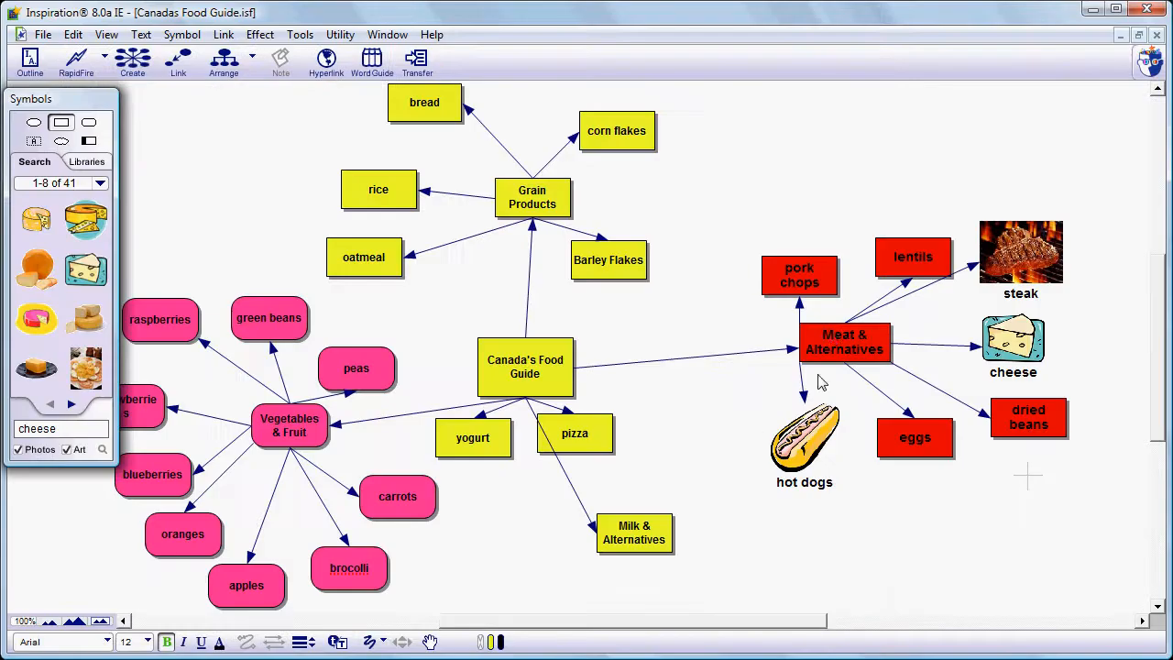
click(825, 281)
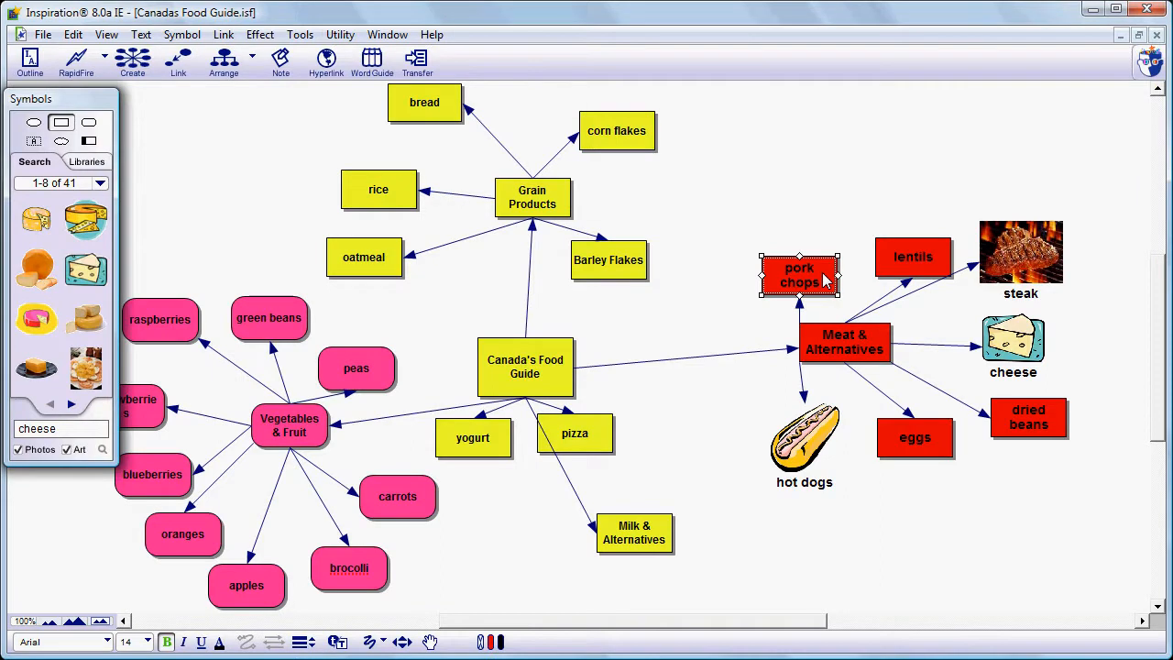
right_click(825, 280)
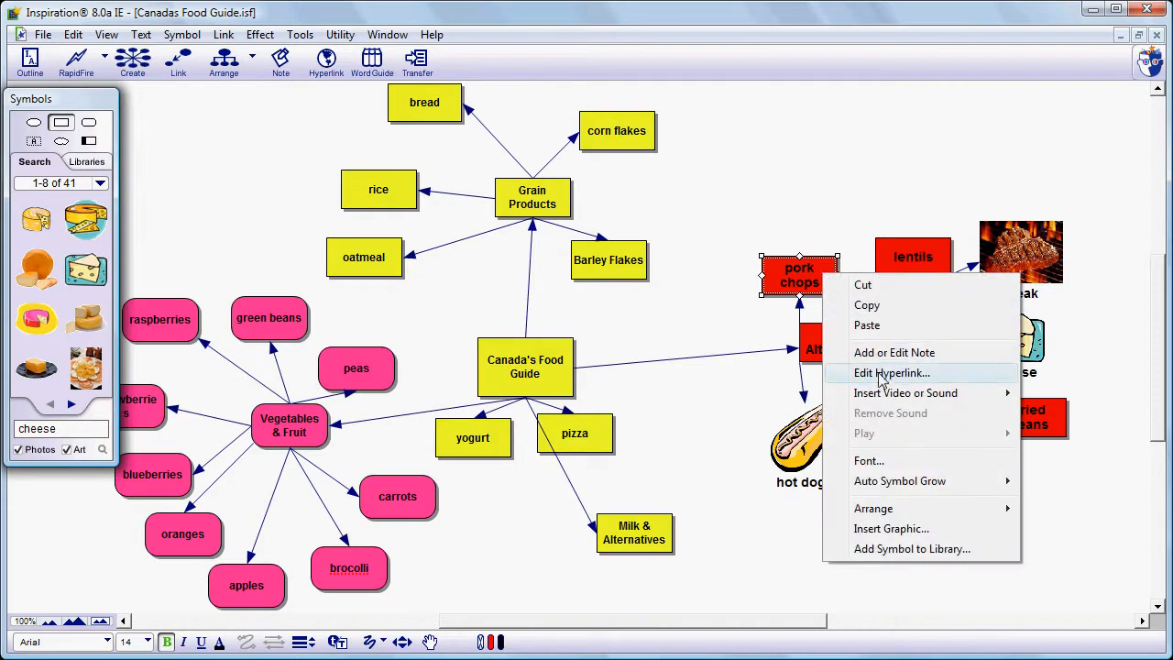
click(866, 325)
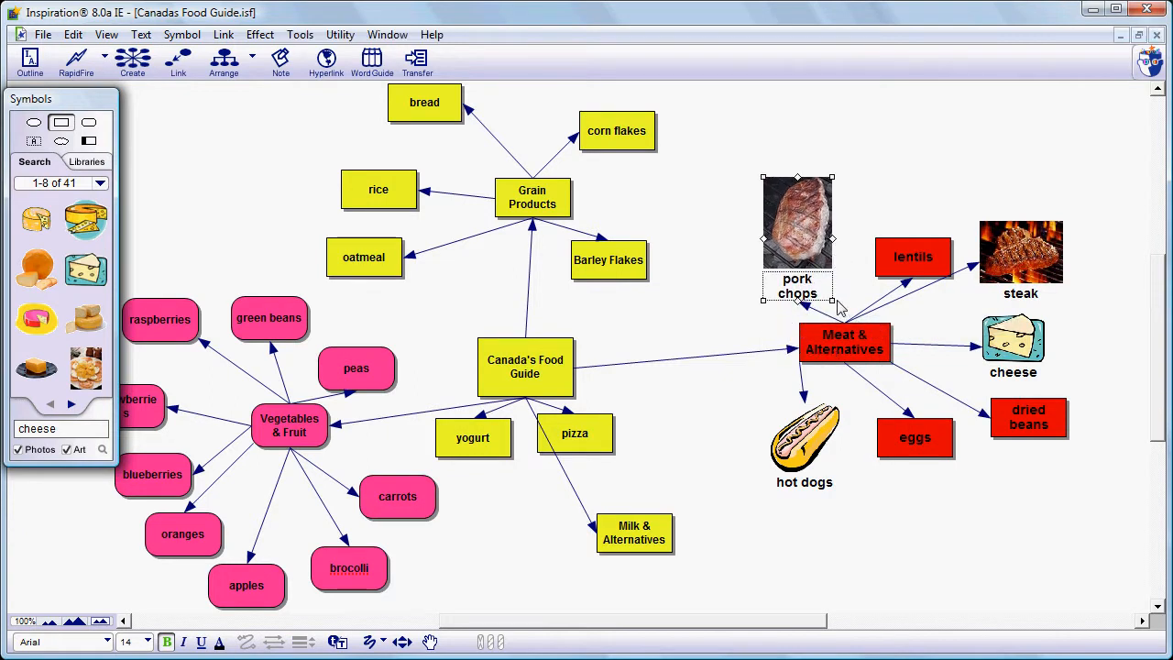
- Shrink the pork chop photo slightly and attach a note to it reading "Photo complements of" the Flickr author's username and (flickr.com)
drag(834, 304, 828, 294)
drag(814, 237, 810, 242)
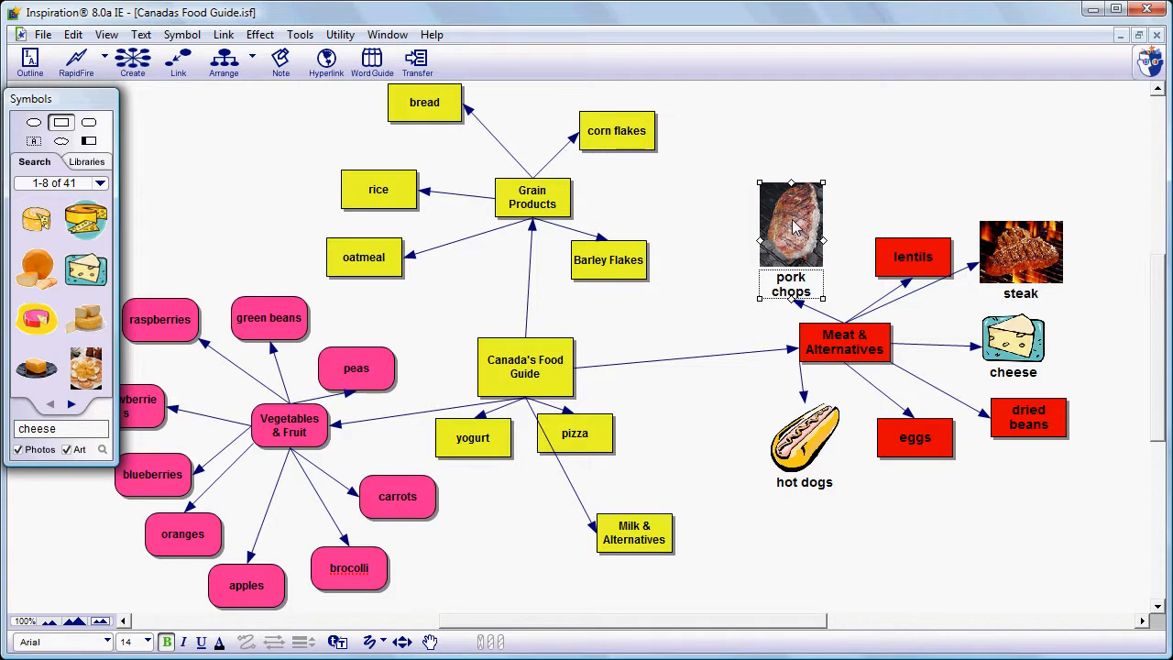
click(278, 70)
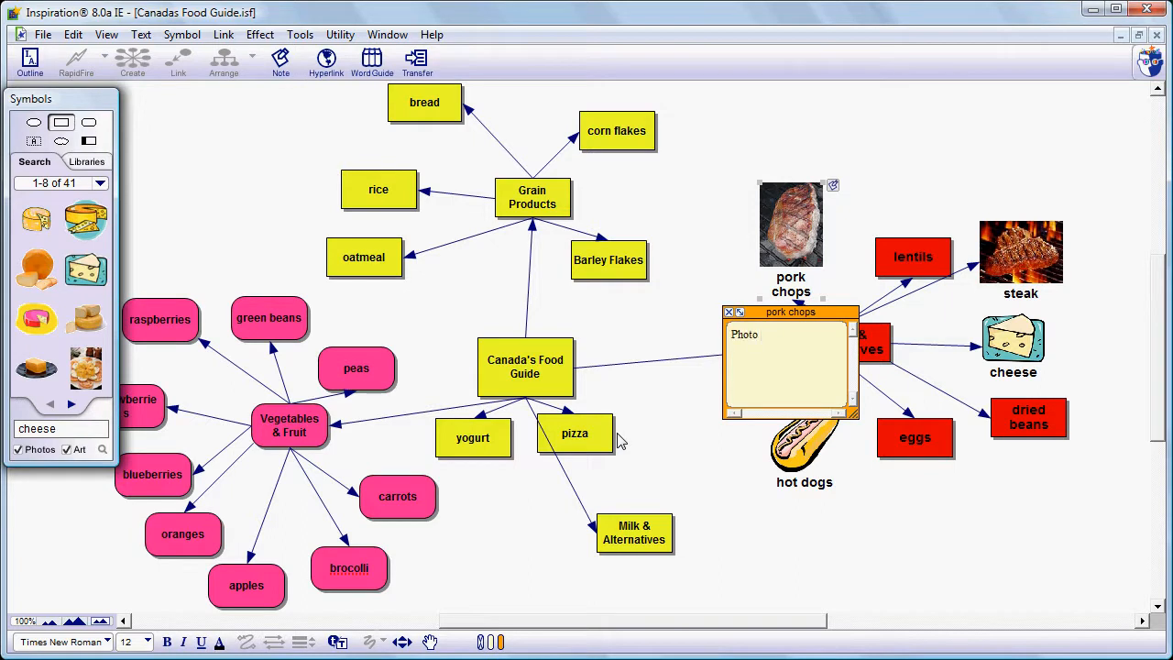
text(Photo complements of mofoJT (flic)
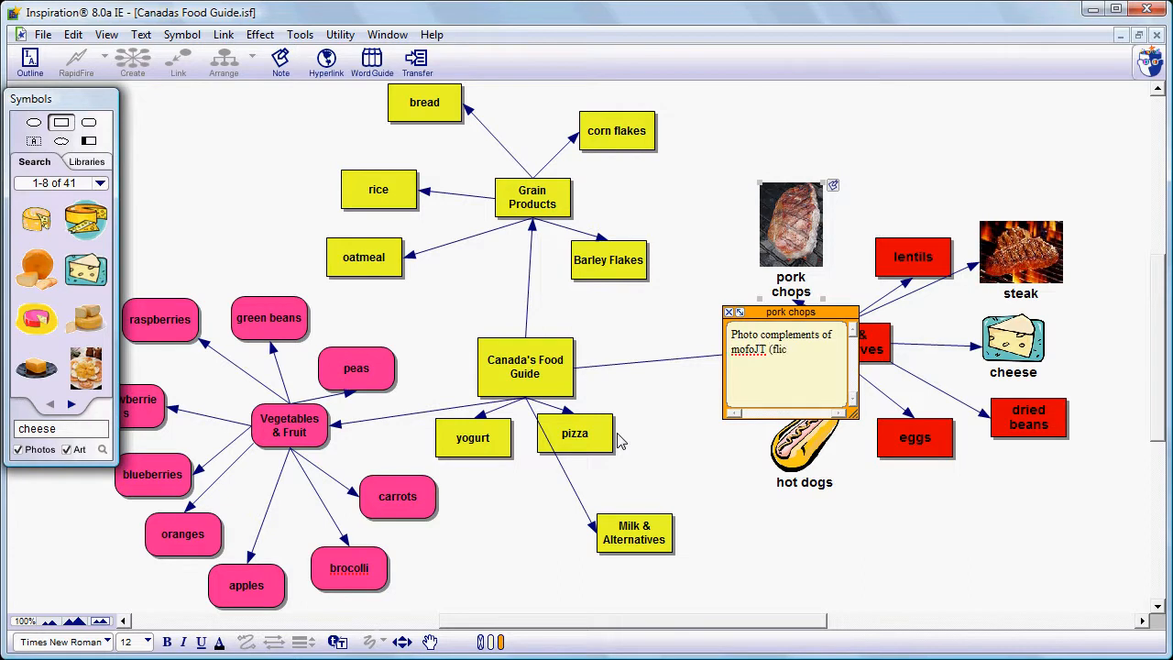
key(BackSpace)
key(BackSpace)
key(BackSpace)
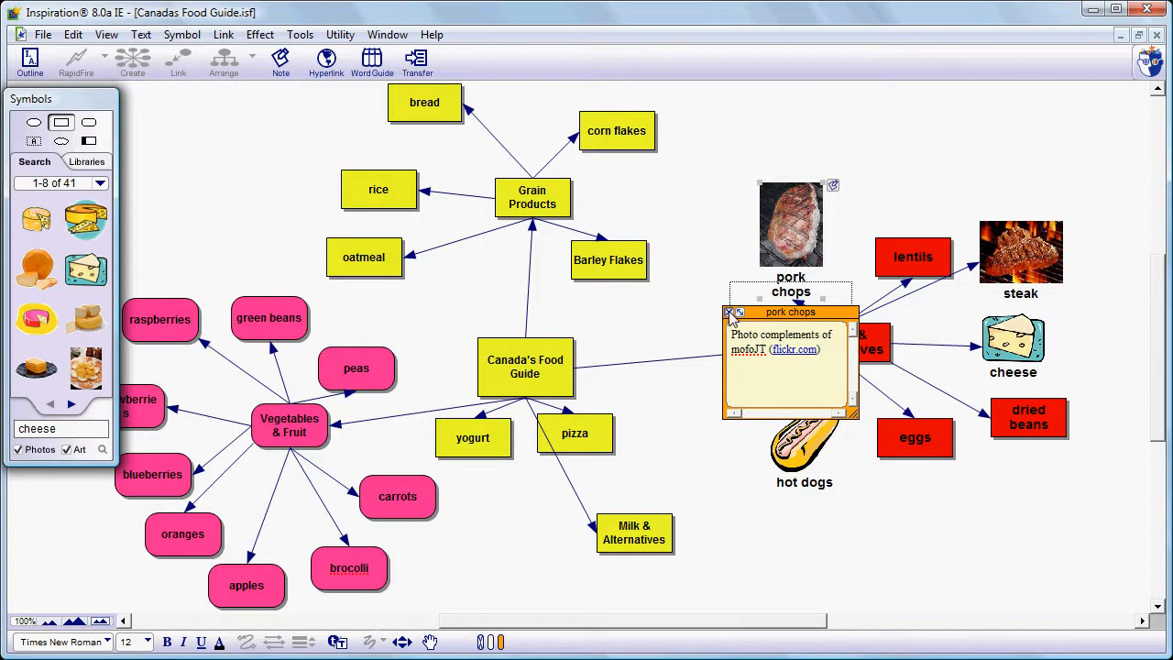
click(730, 314)
click(887, 195)
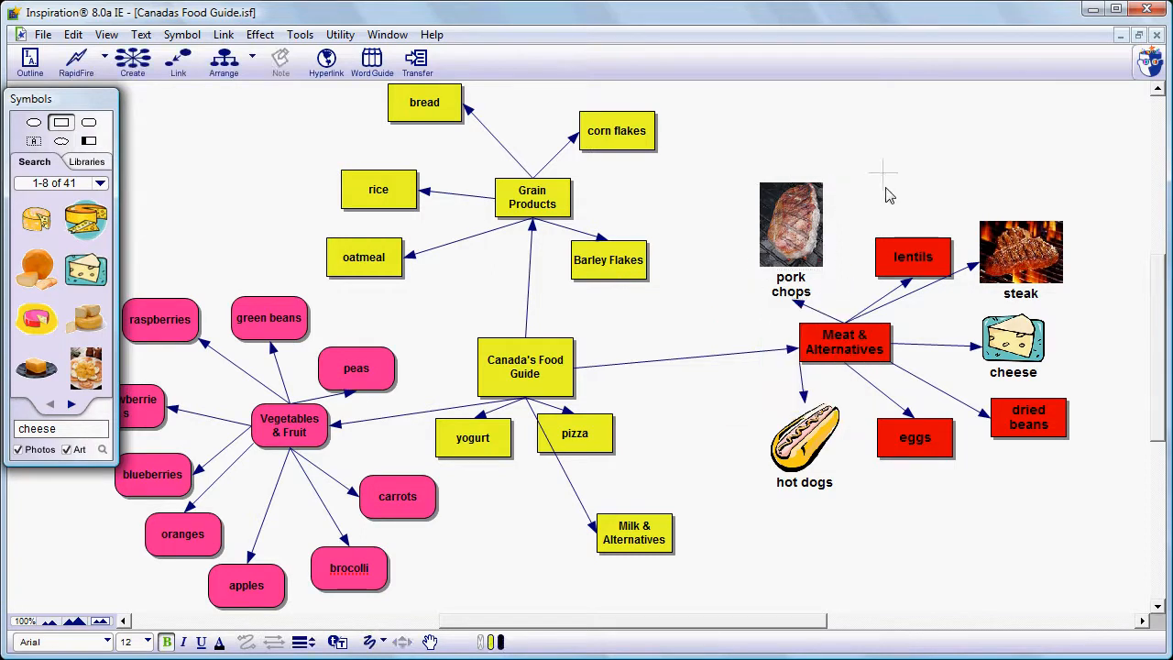
click(801, 240)
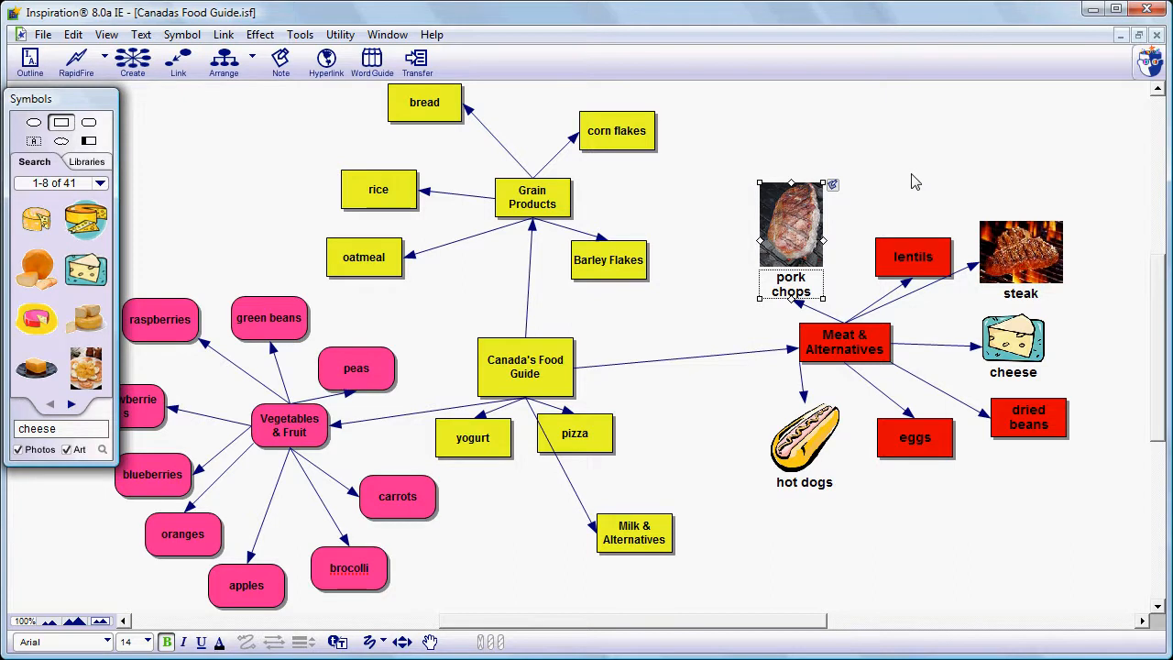